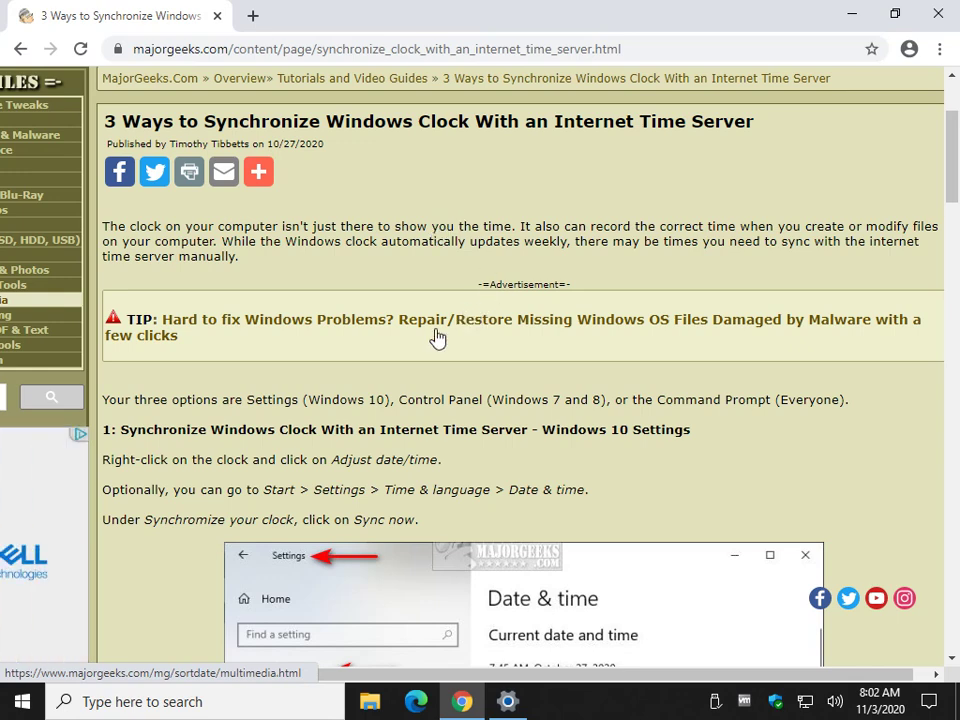
# Open the Date & time page of Windows Settings.
pyautogui.scroll(-1, 240, 414)
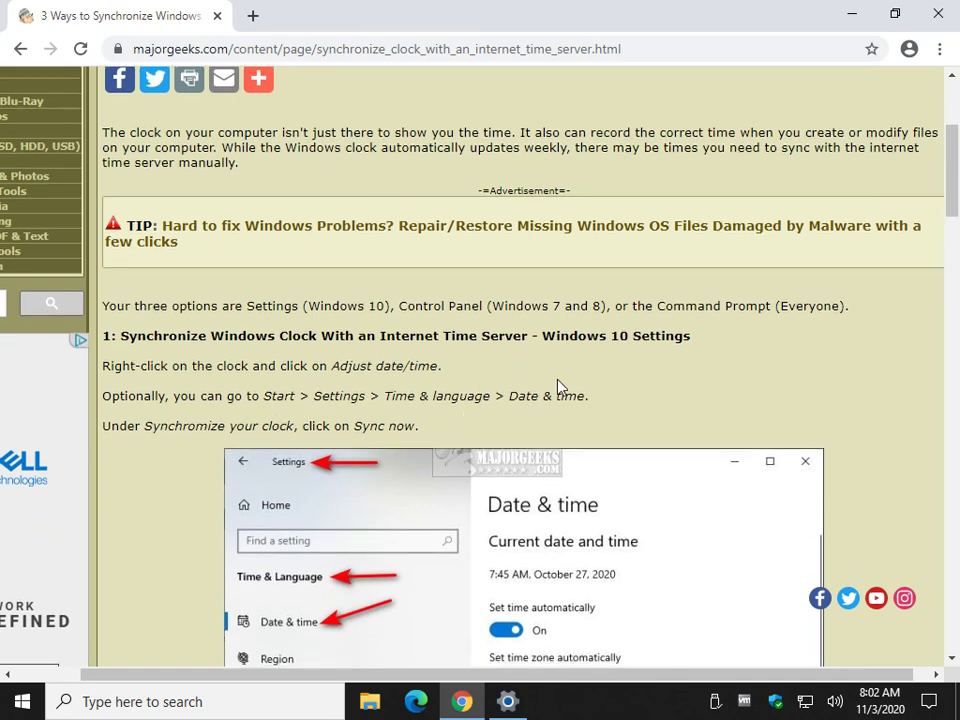
pyautogui.rightClick(888, 703)
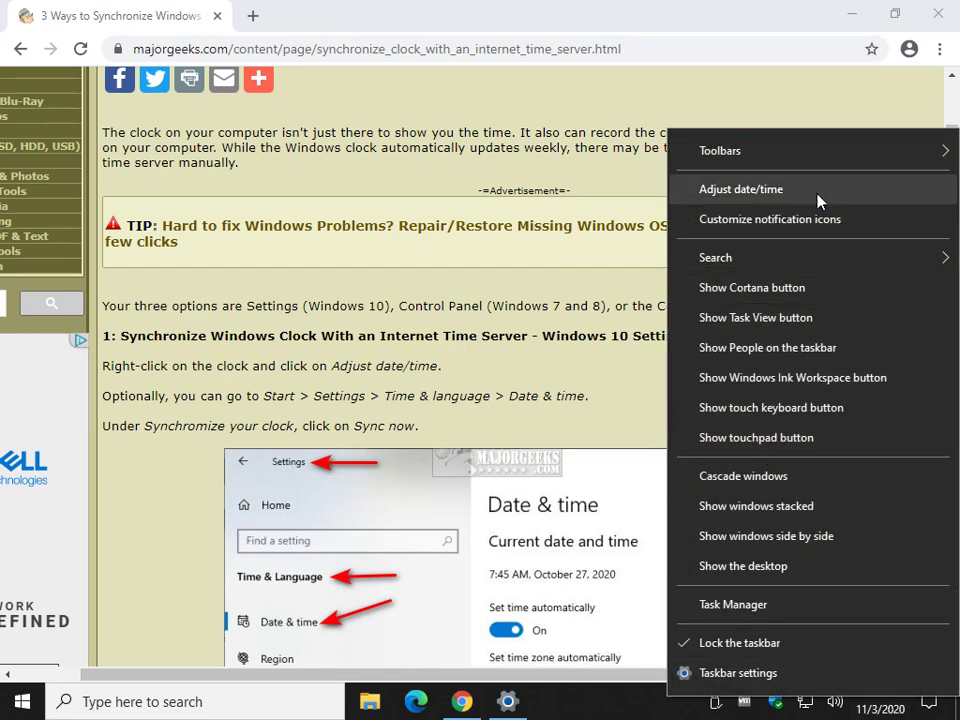
pyautogui.click(757, 193)
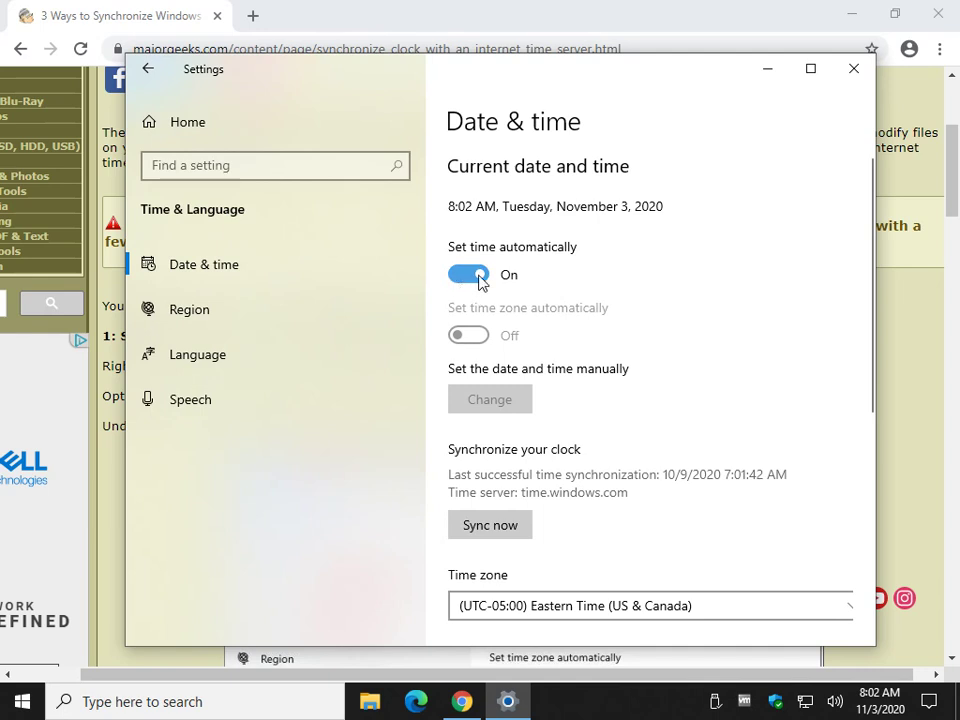
# Synchronize the Windows clock with its time server from the Date & time page, and close Settings.
pyautogui.scroll(-2, 525, 378)
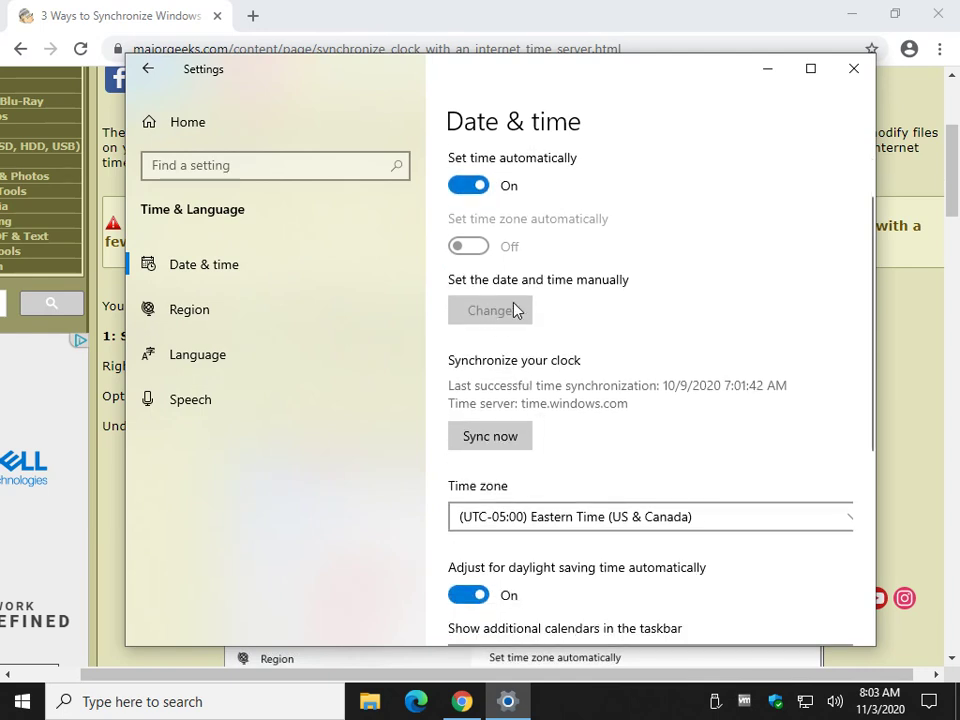
pyautogui.scroll(-2, 500, 340)
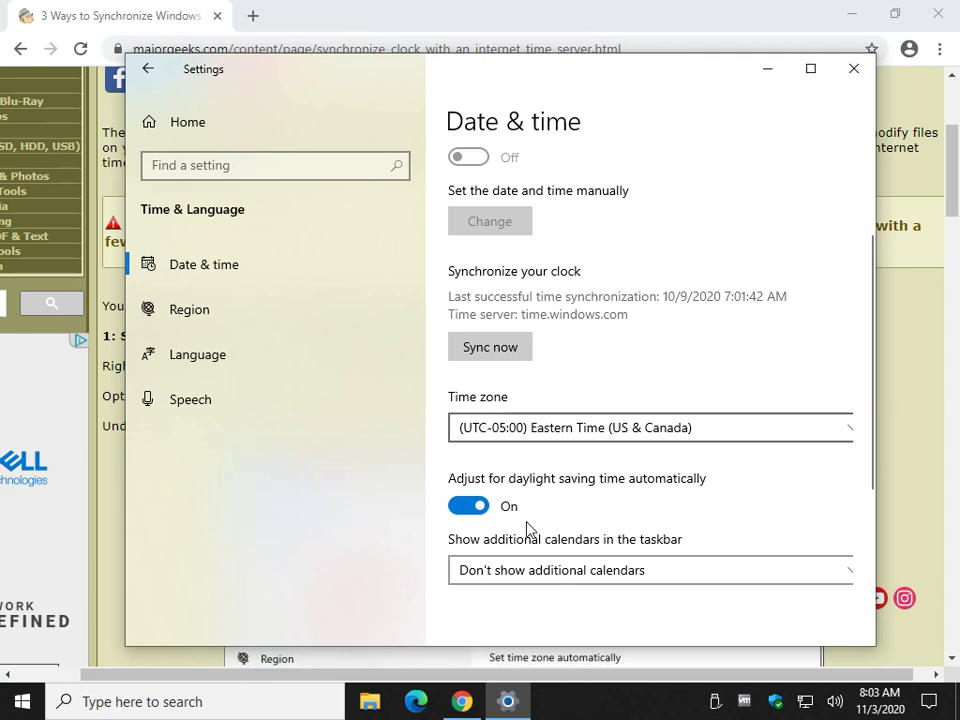
pyautogui.scroll(-4, 540, 515)
pyautogui.scroll(4, 534, 506)
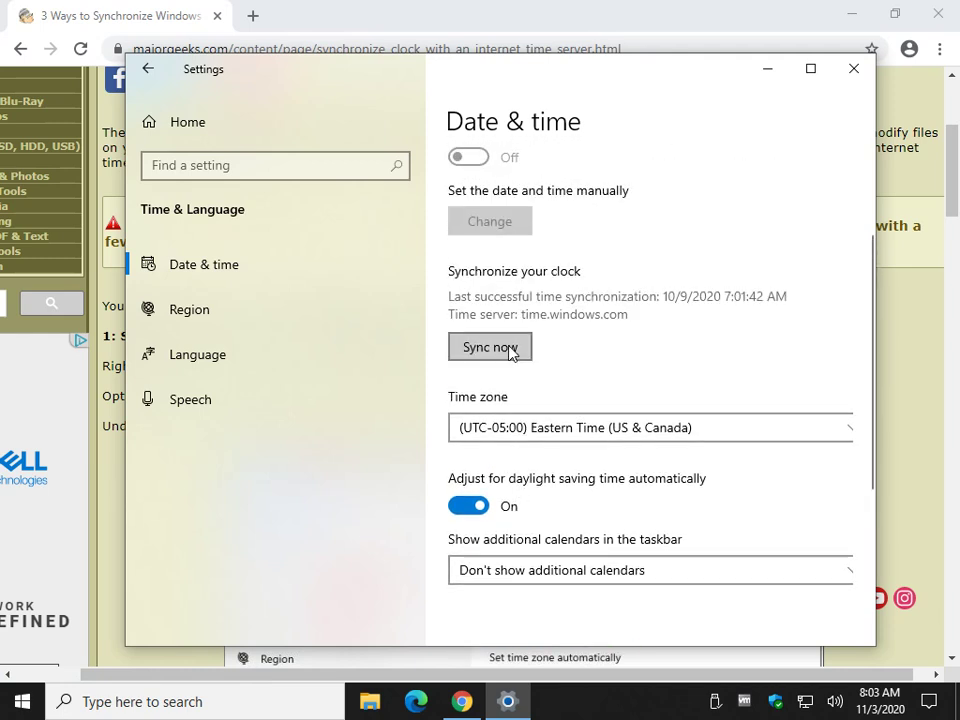
pyautogui.click(508, 350)
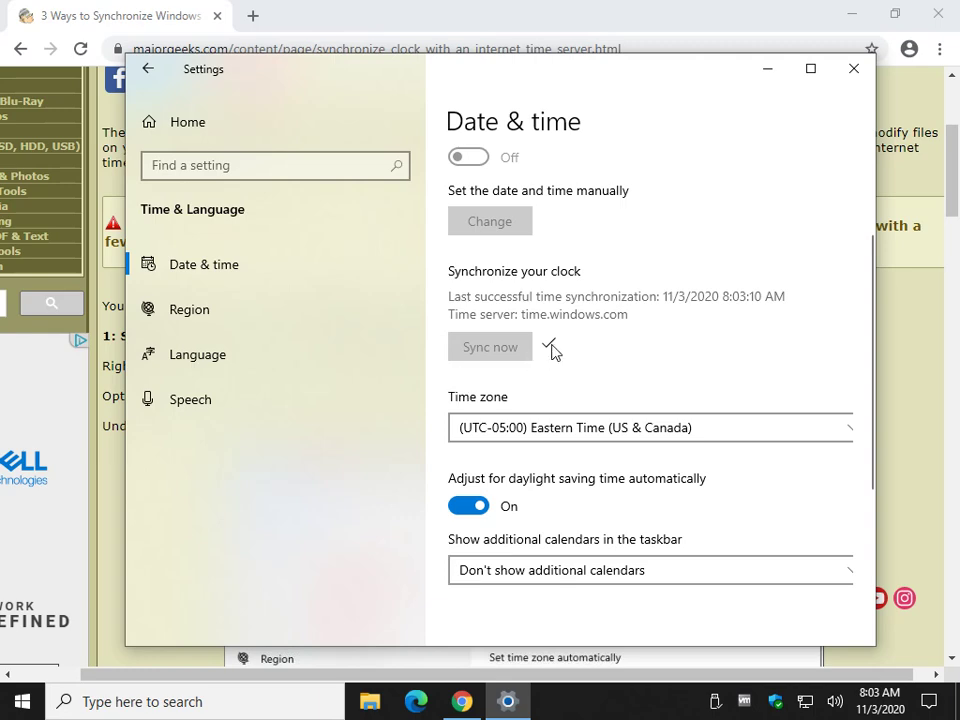
pyautogui.click(853, 68)
# Find the article's section 2 on the Control Panel method, and open the Control Panel over the article.
pyautogui.scroll(-3, 168, 373)
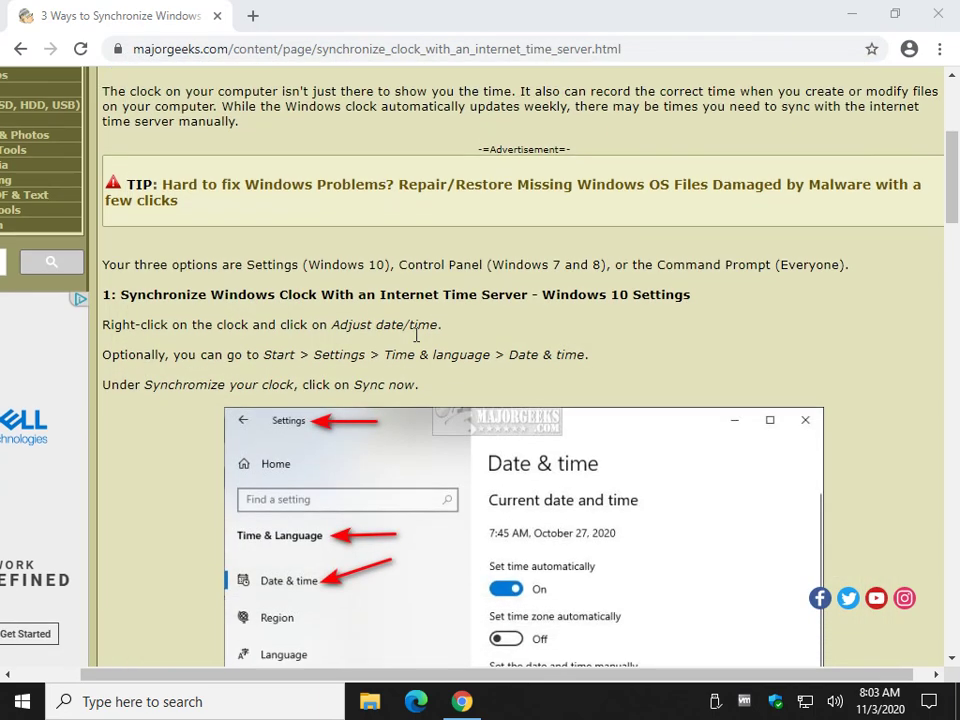
pyautogui.scroll(-5, 168, 373)
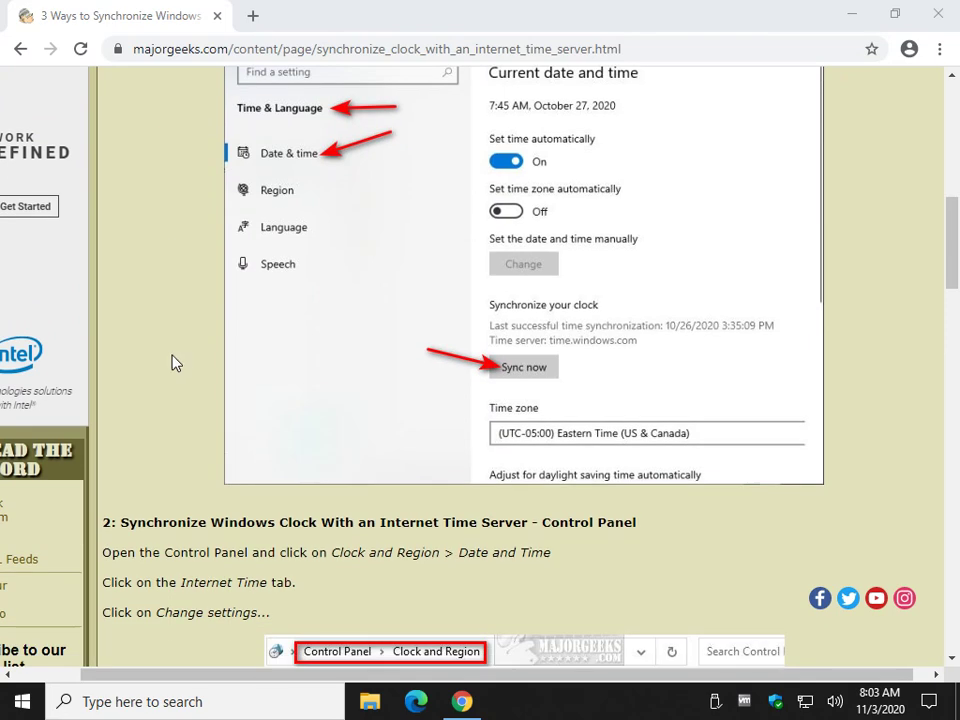
pyautogui.scroll(-2, 170, 362)
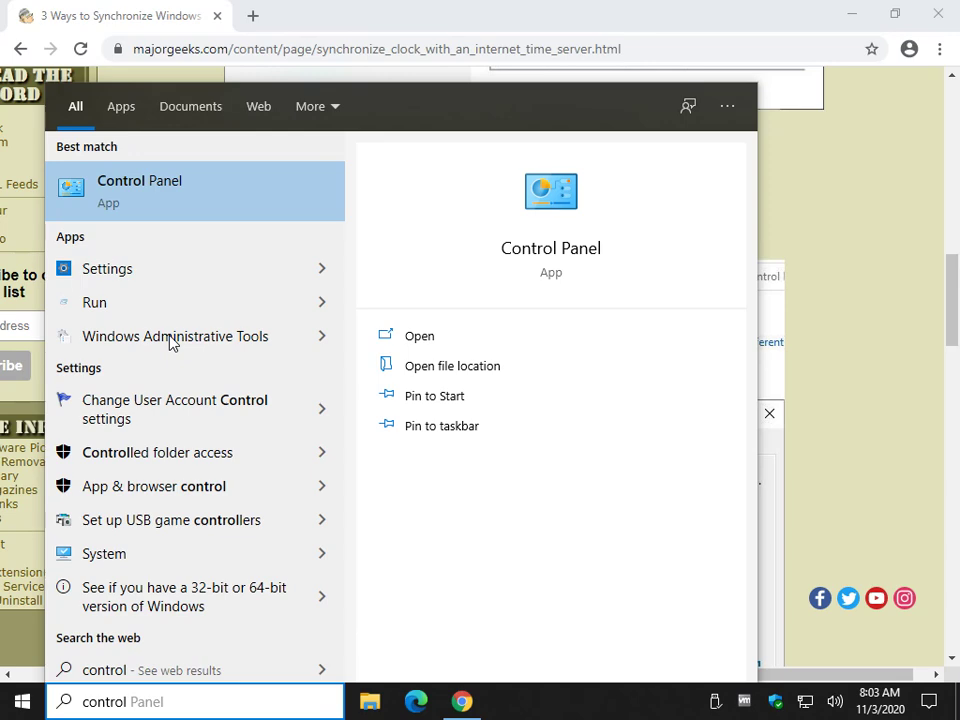
pyautogui.click(223, 205)
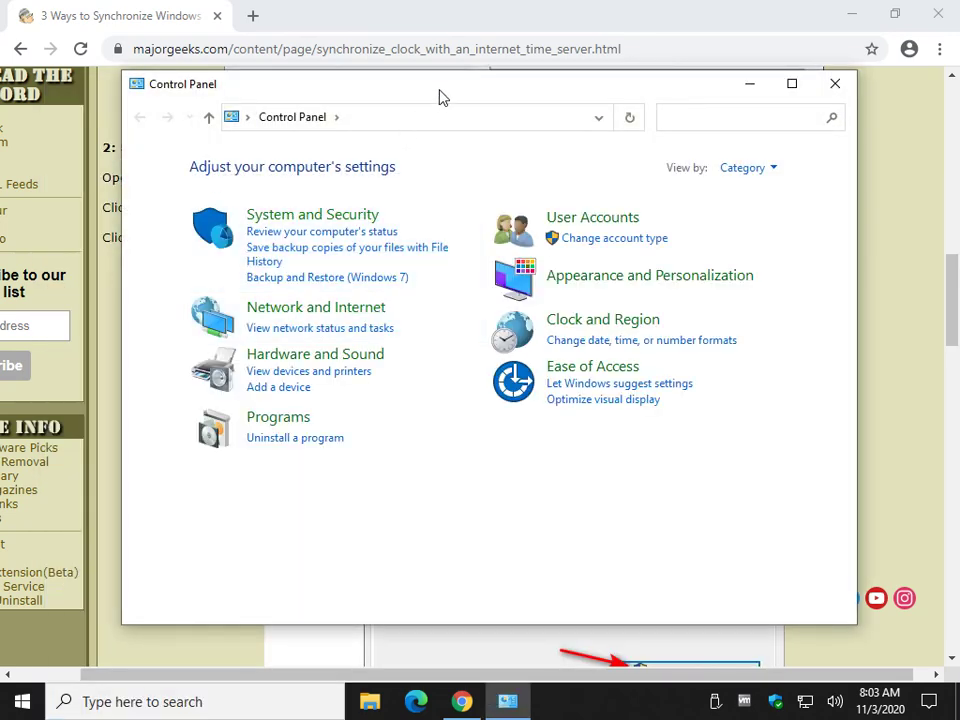
pyautogui.moveTo(441, 96); pyautogui.dragTo(448, 321)
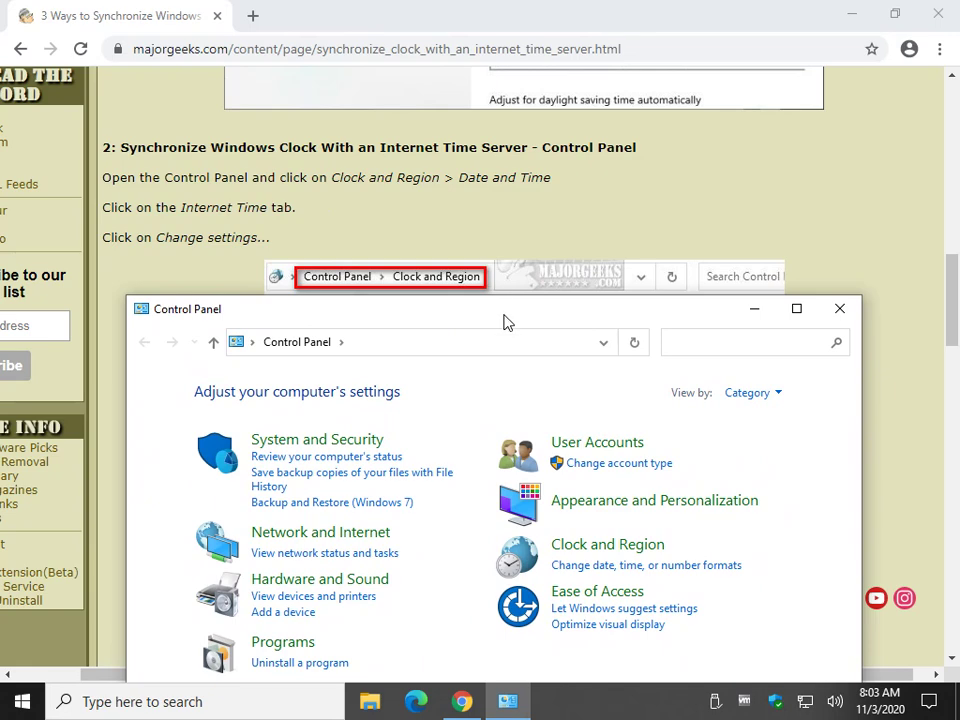
pyautogui.moveTo(506, 318); pyautogui.dragTo(505, 136)
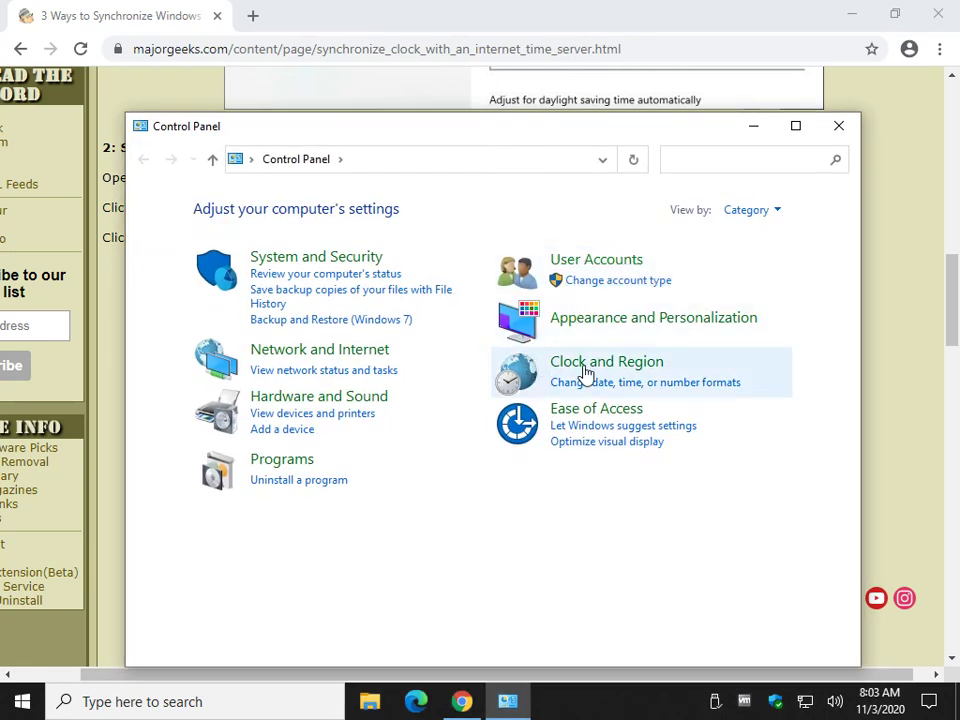
pyautogui.click(779, 212)
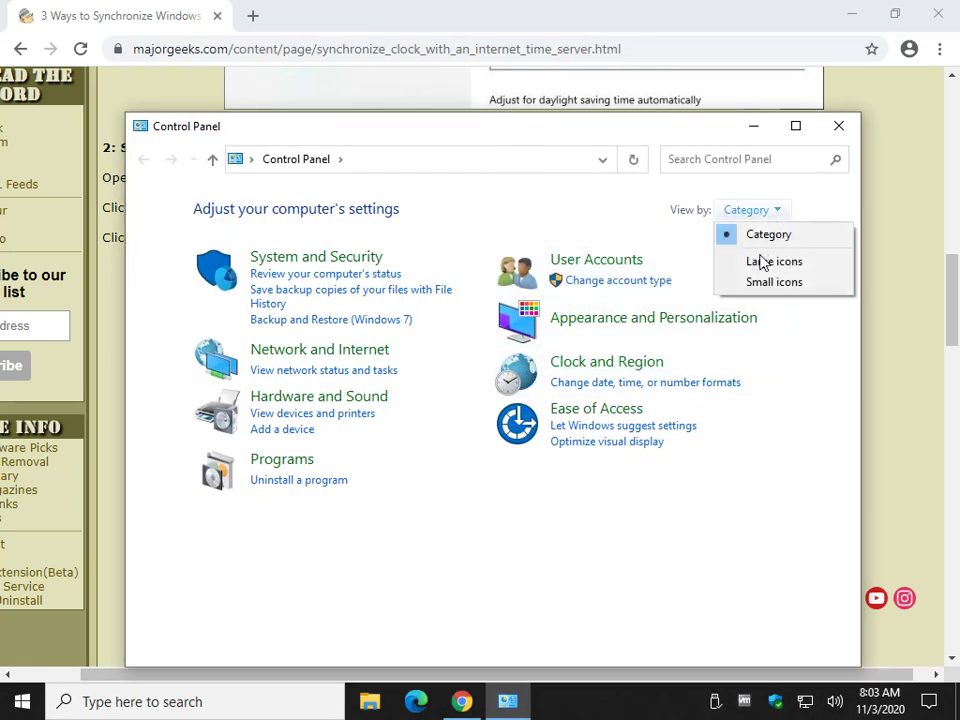
pyautogui.click(778, 216)
pyautogui.click(776, 212)
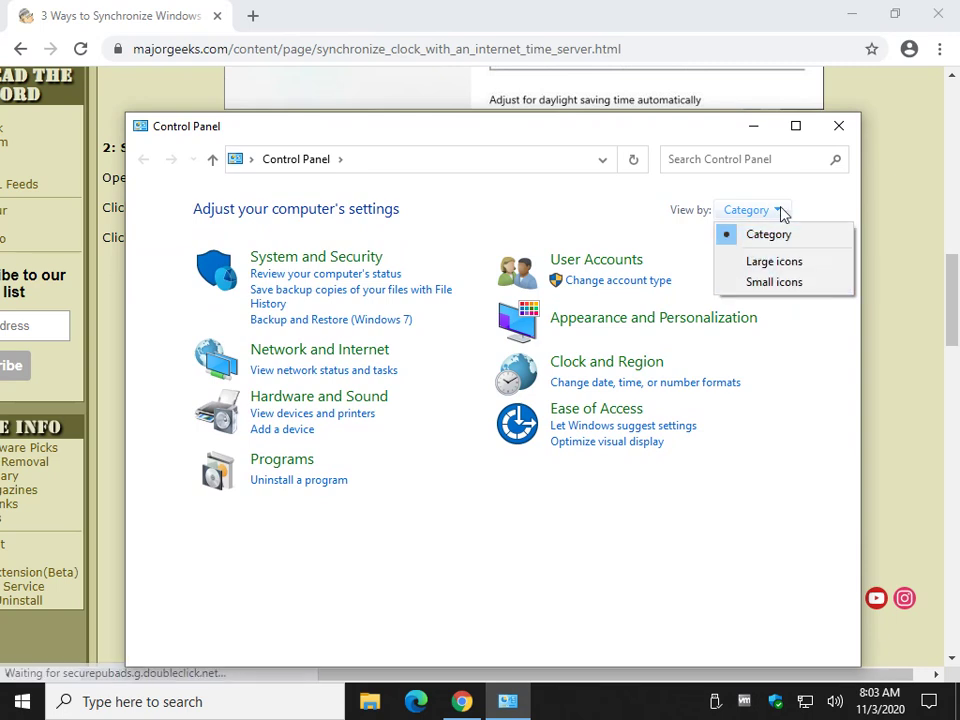
# Open the Internet Time Settings of the Date and Time dialog under Clock and Region.
pyautogui.click(640, 368)
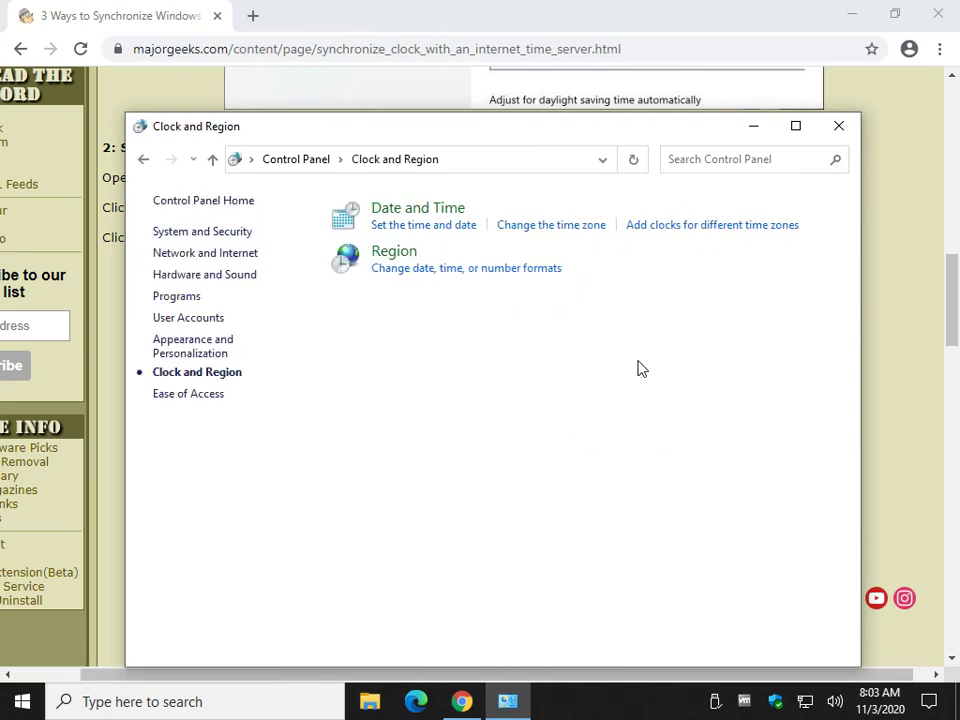
pyautogui.click(403, 214)
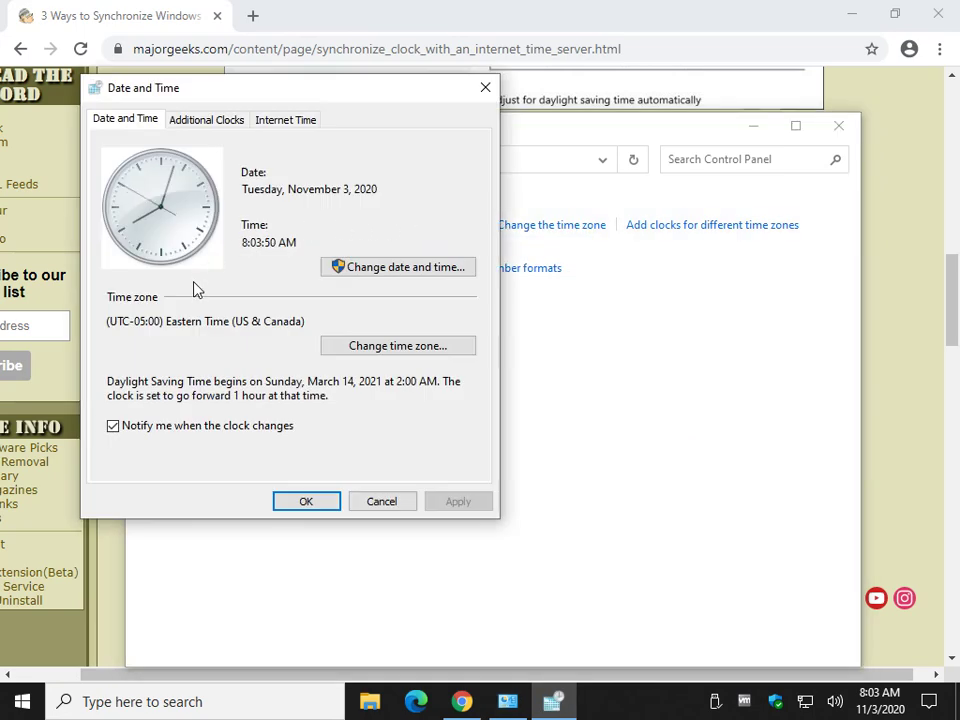
pyautogui.click(290, 121)
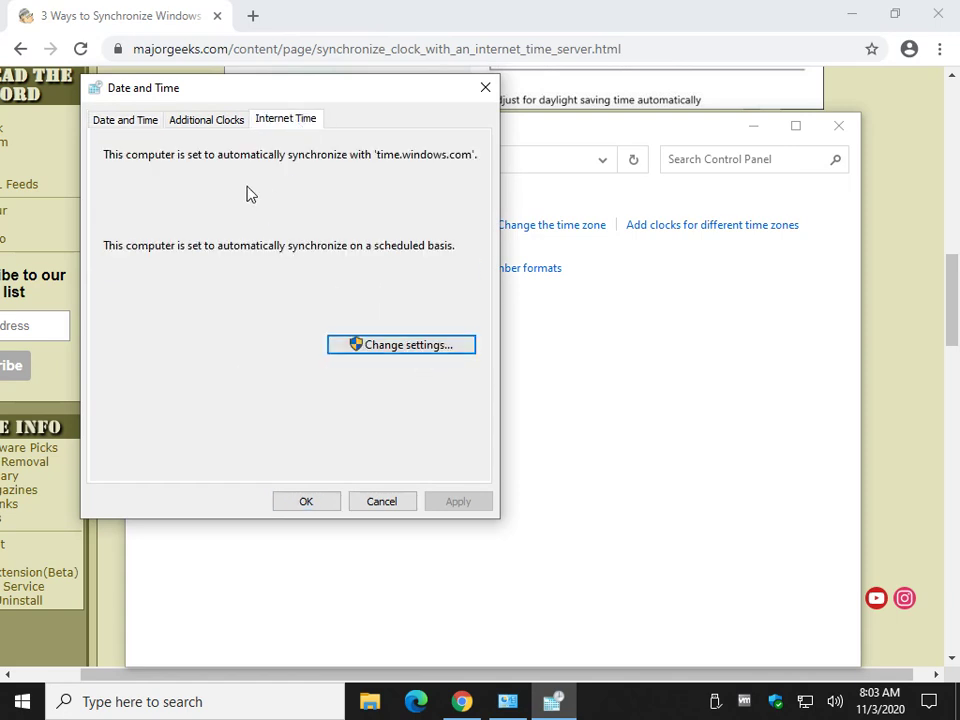
pyautogui.click(403, 345)
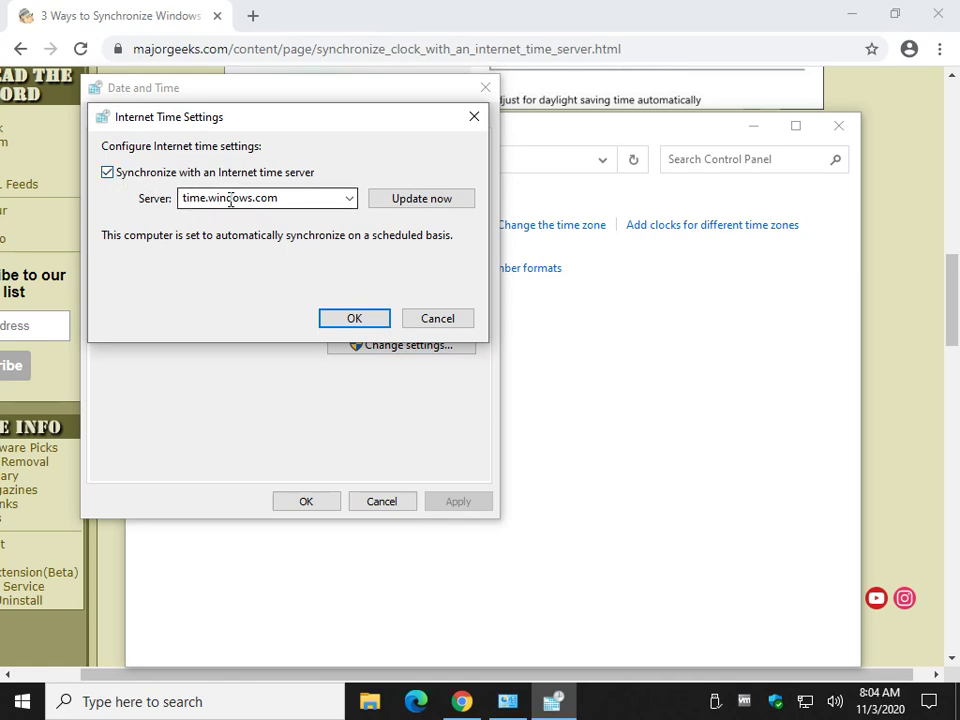
# Update the clock from the time.windows.com server, accept both dialogs, and close the Control Panel.
pyautogui.click(430, 209)
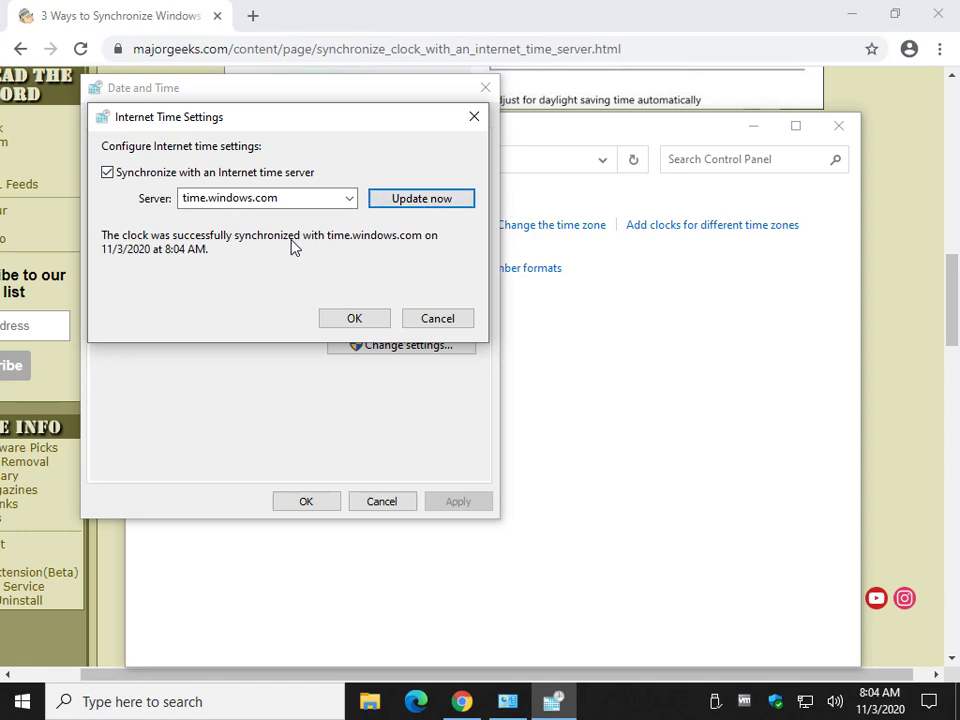
pyautogui.click(350, 320)
pyautogui.click(322, 504)
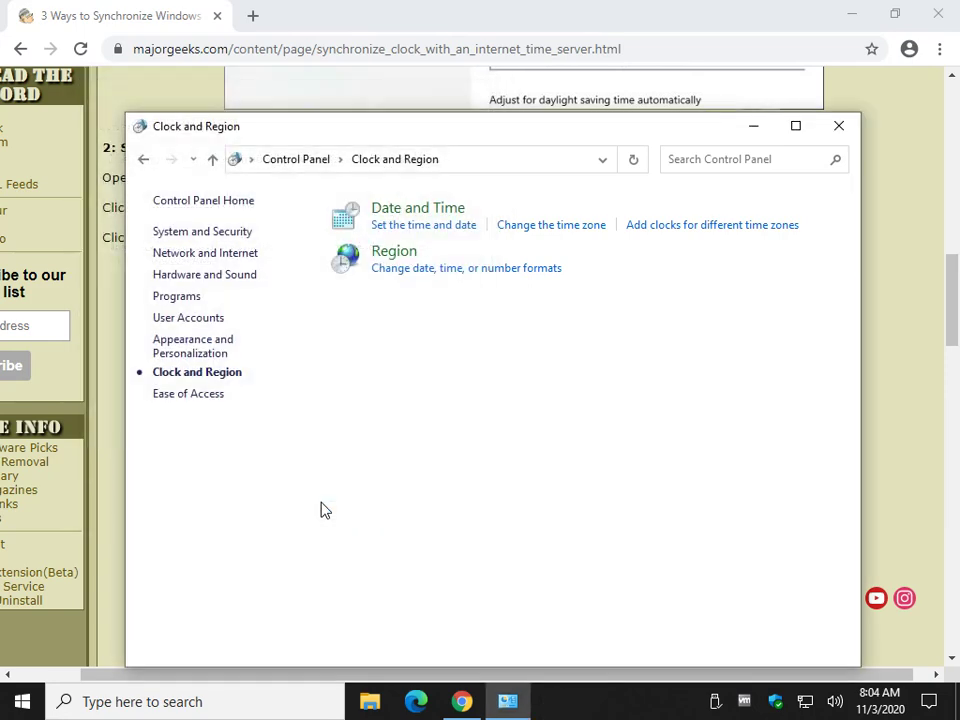
pyautogui.click(838, 125)
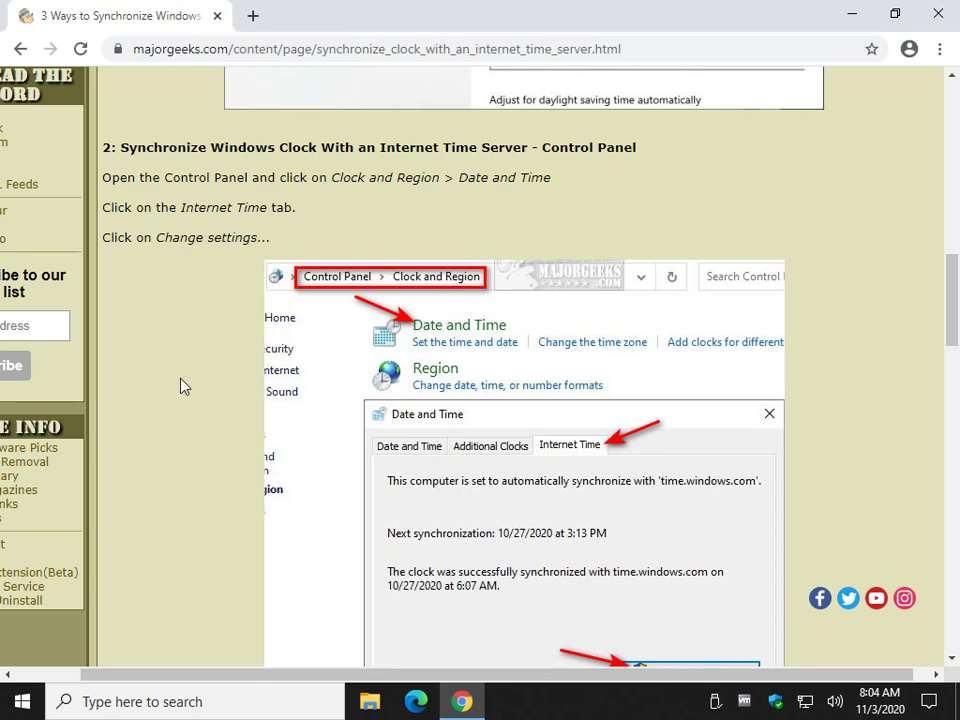
# Review the article's synchronization methods, ending at section 3 on the Command Prompt commands.
pyautogui.scroll(-3, 210, 325)
pyautogui.scroll(-4, 170, 320)
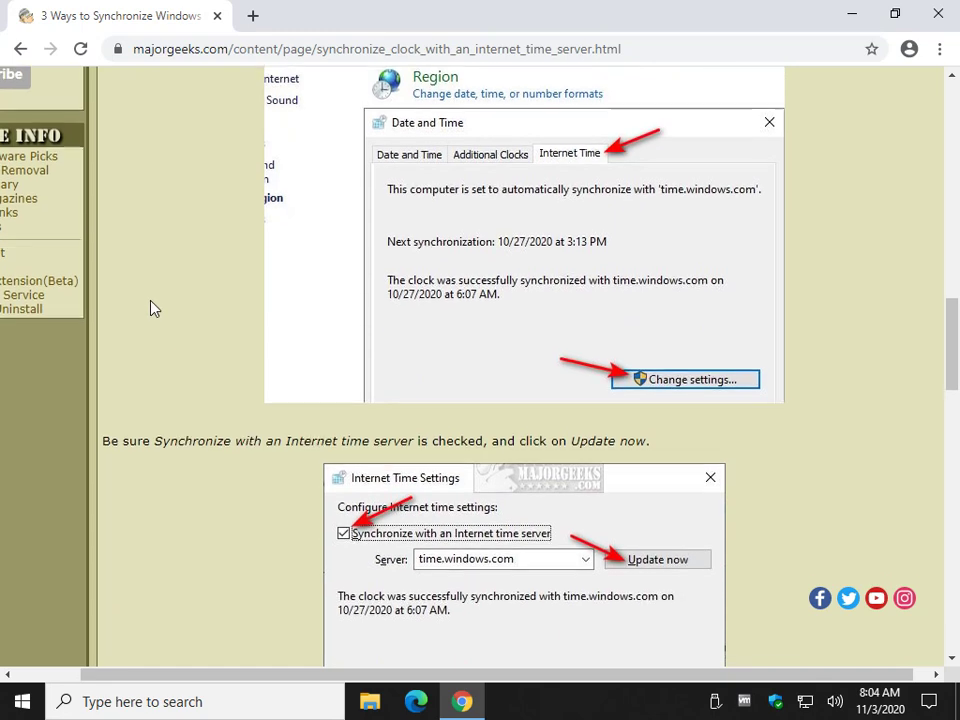
pyautogui.scroll(-2, 205, 308)
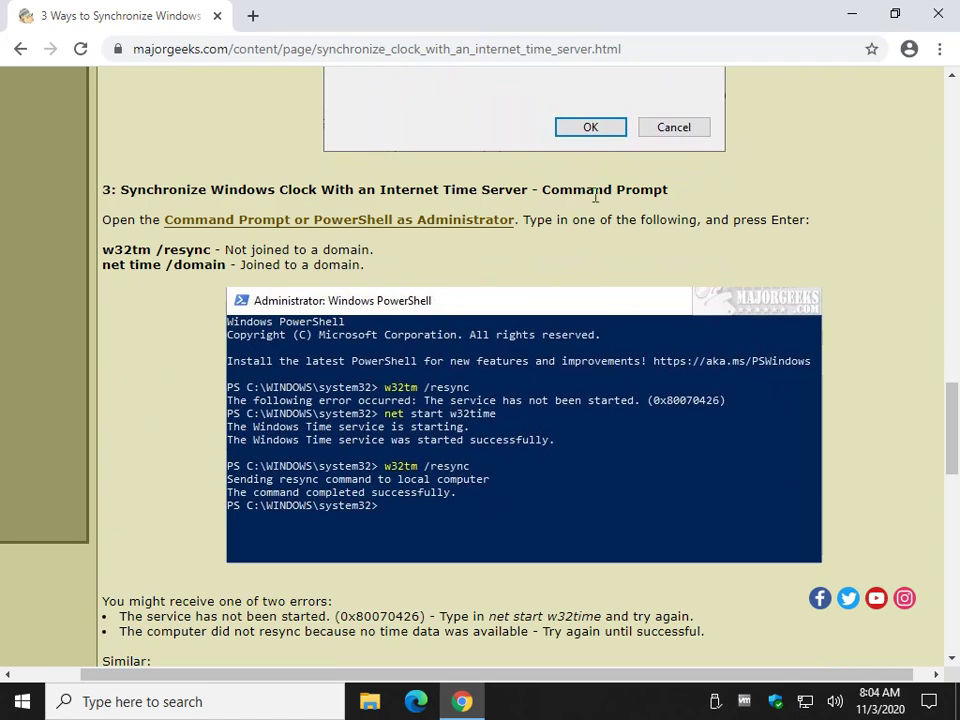
pyautogui.scroll(8, 175, 363)
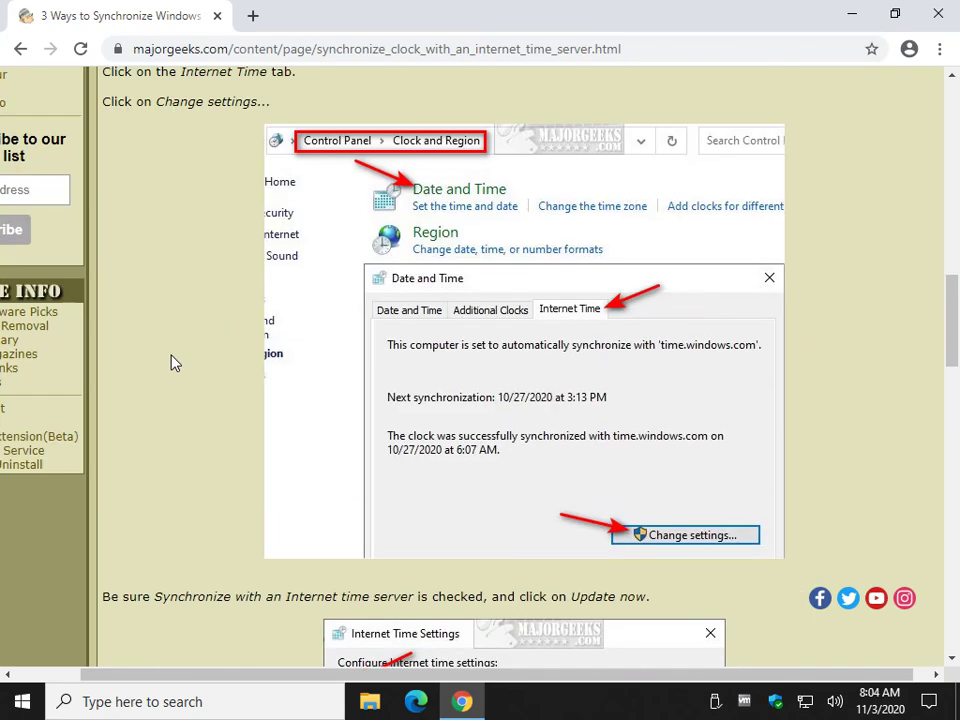
pyautogui.scroll(10, 175, 363)
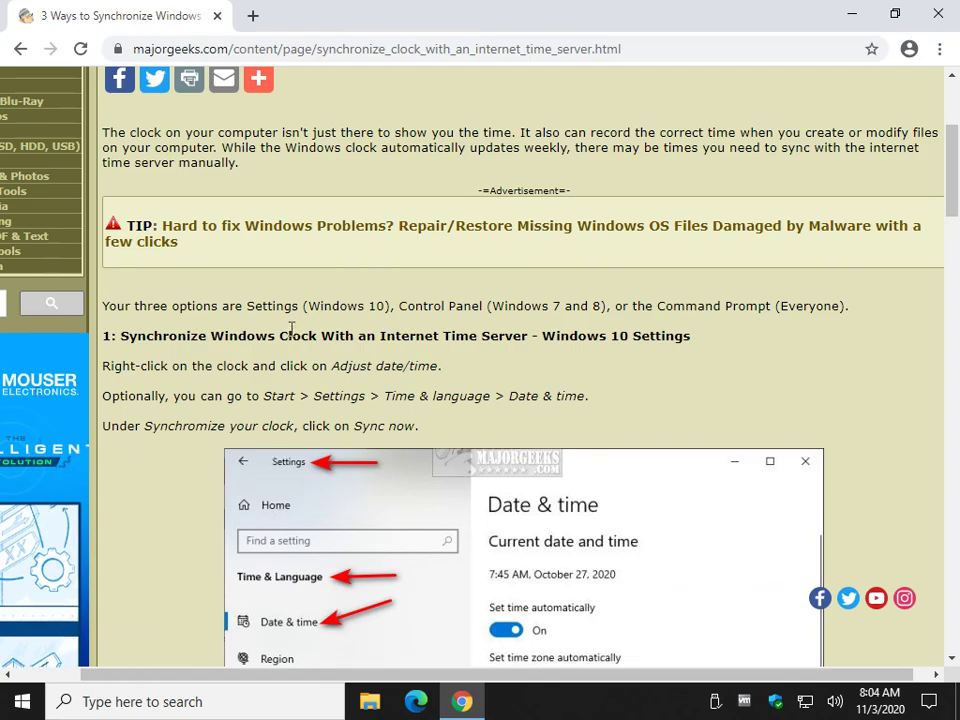
pyautogui.scroll(-6, 355, 328)
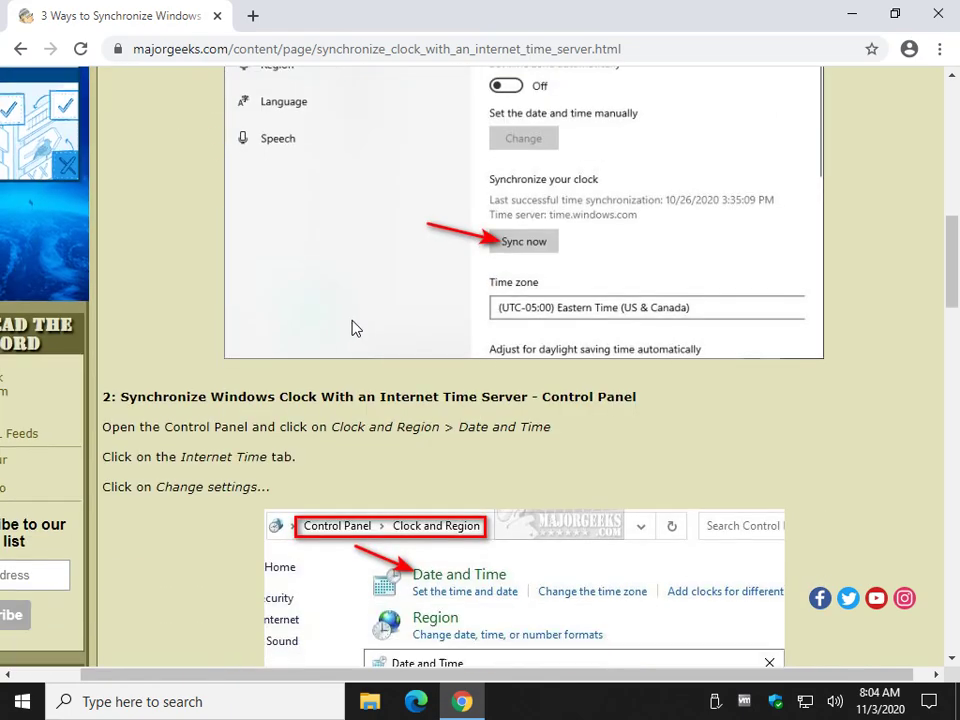
pyautogui.scroll(-15, 352, 328)
pyautogui.scroll(4, 351, 315)
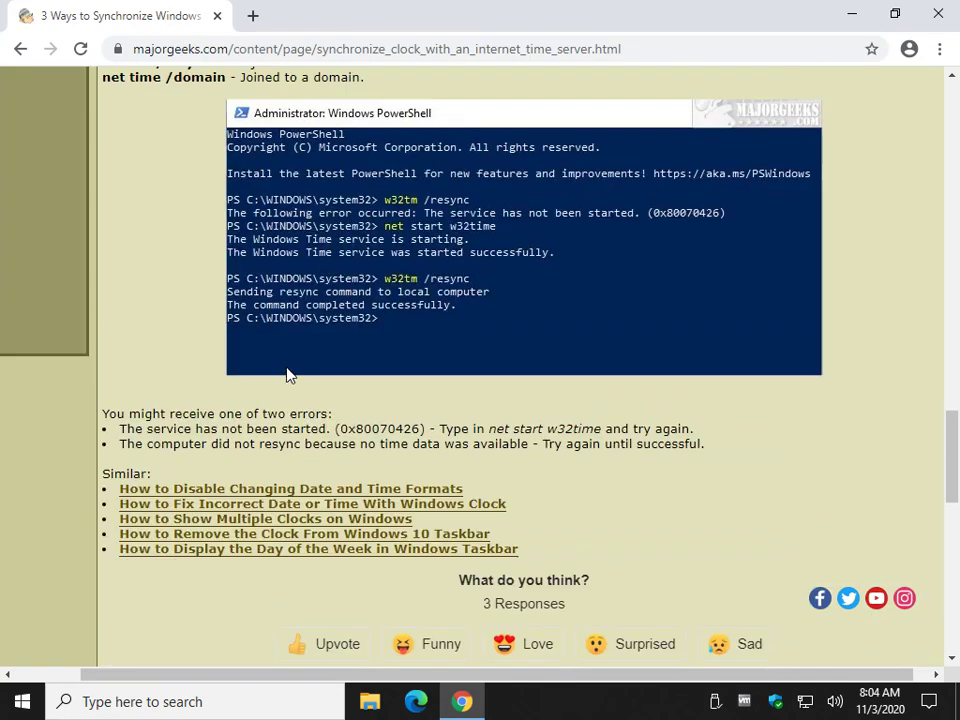
pyautogui.scroll(3, 287, 374)
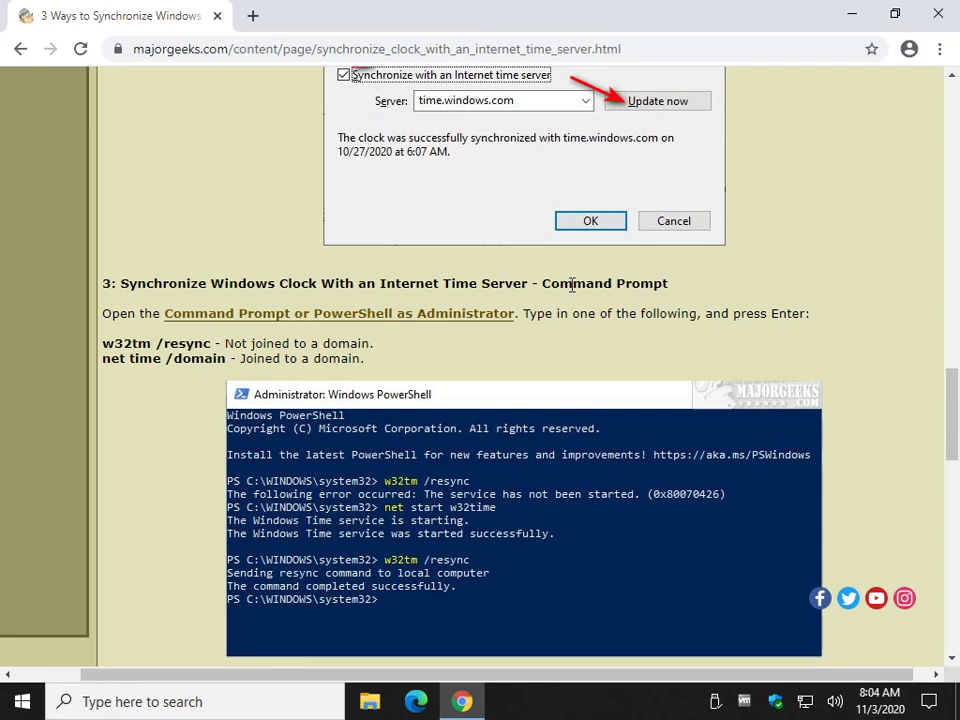
# Search Windows for cmd and run Command Prompt as administrator.
pyautogui.press('super')
pyautogui.write('c')
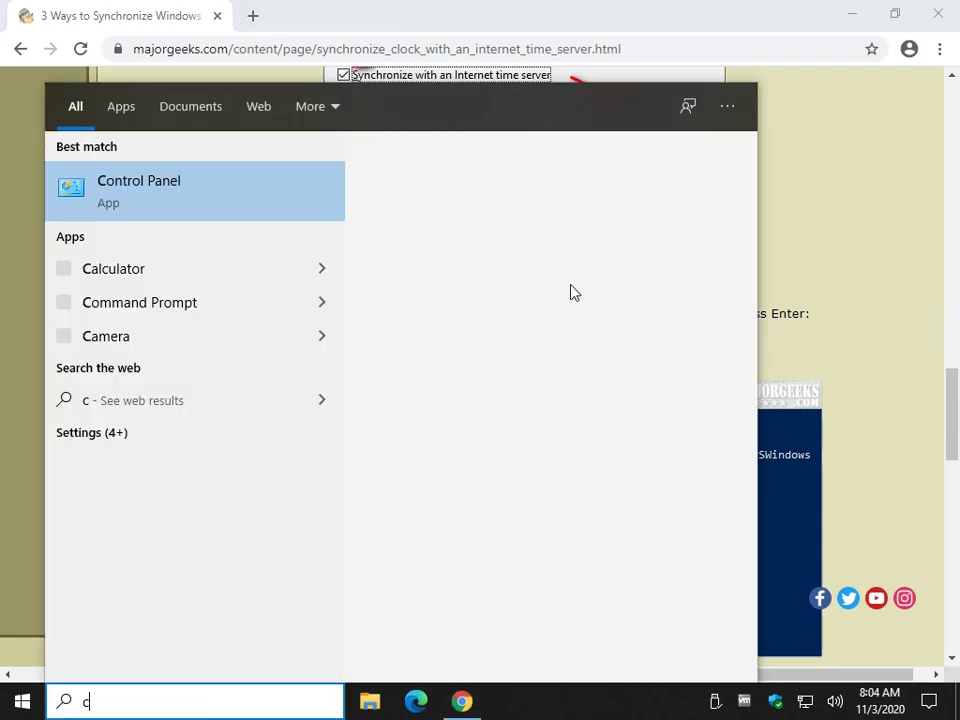
pyautogui.write('md')
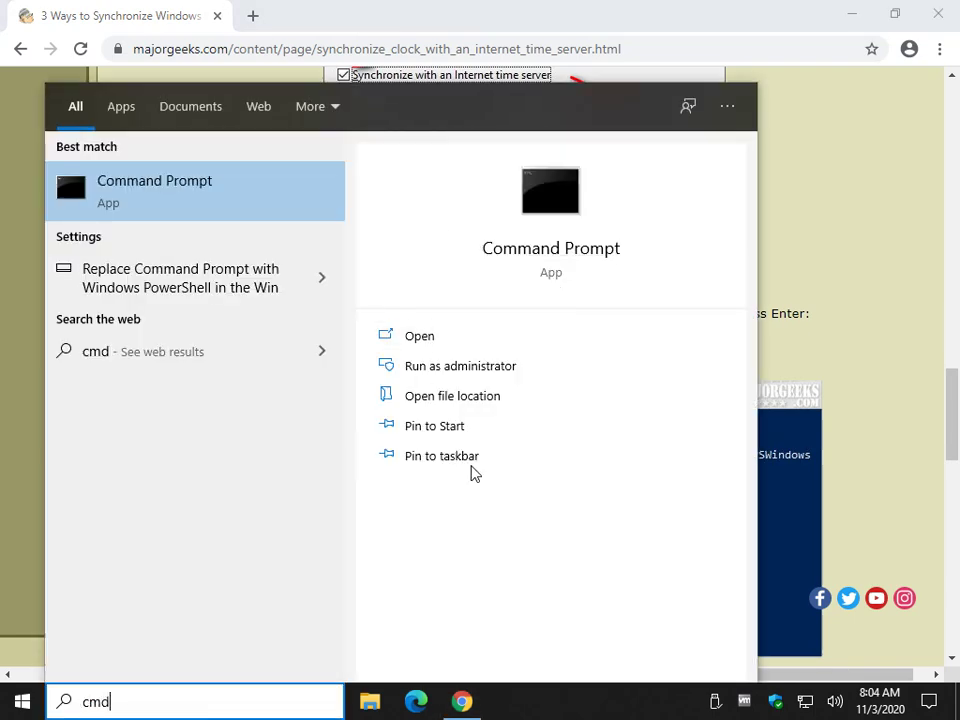
pyautogui.click(478, 366)
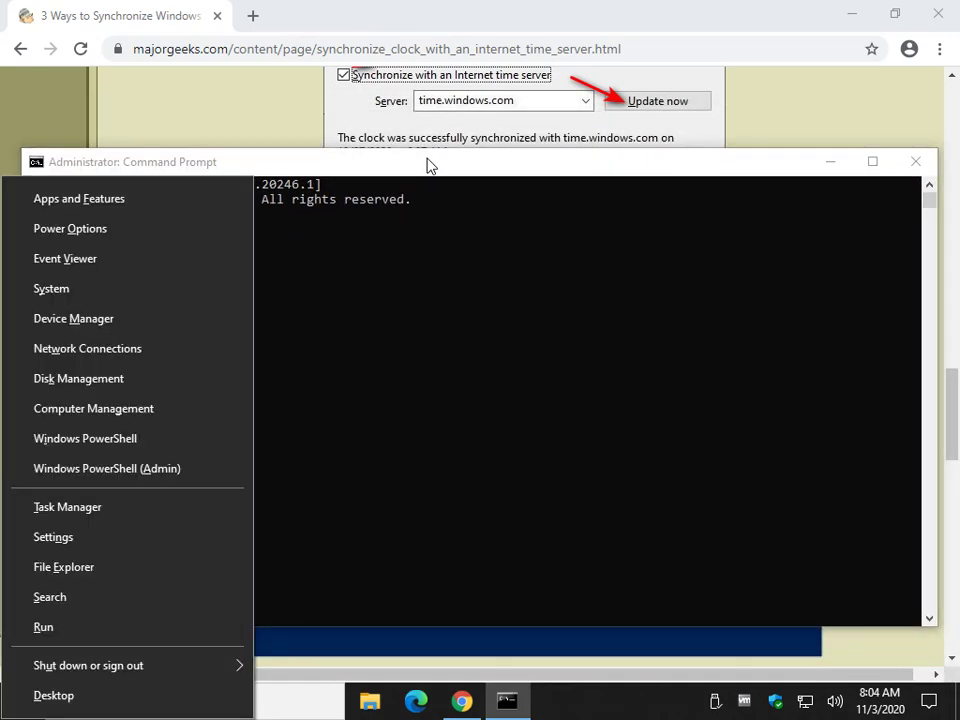
# Replace the Command Prompt with a Windows PowerShell window running as administrator, and return to the article's section 3.
pyautogui.click(150, 468)
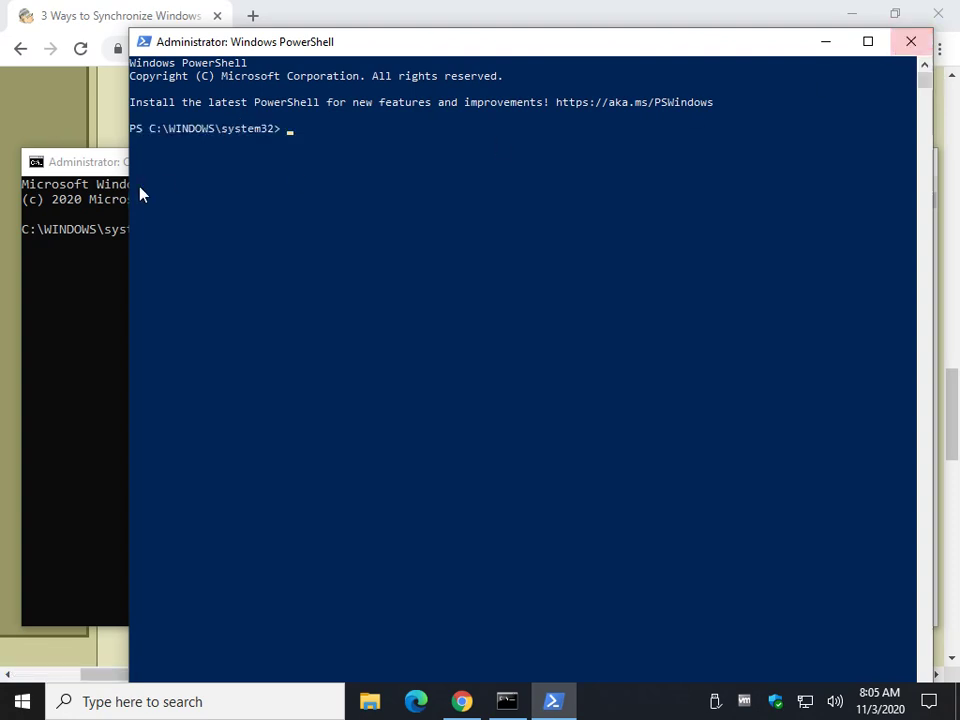
pyautogui.click(103, 178)
pyautogui.click(914, 162)
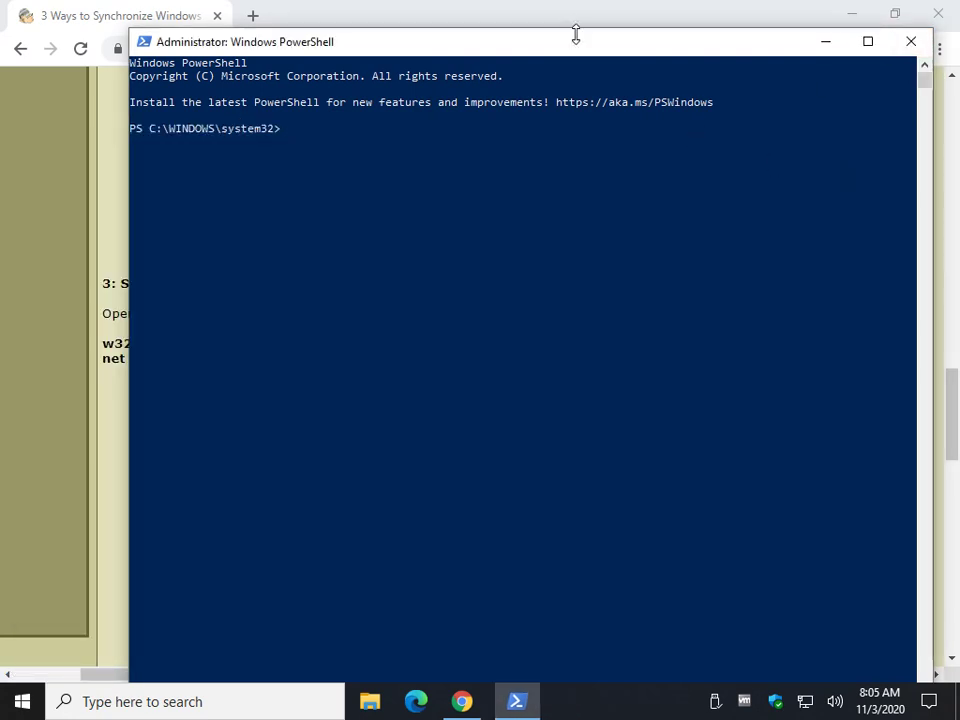
pyautogui.moveTo(574, 36); pyautogui.dragTo(568, 367)
pyautogui.click(705, 300)
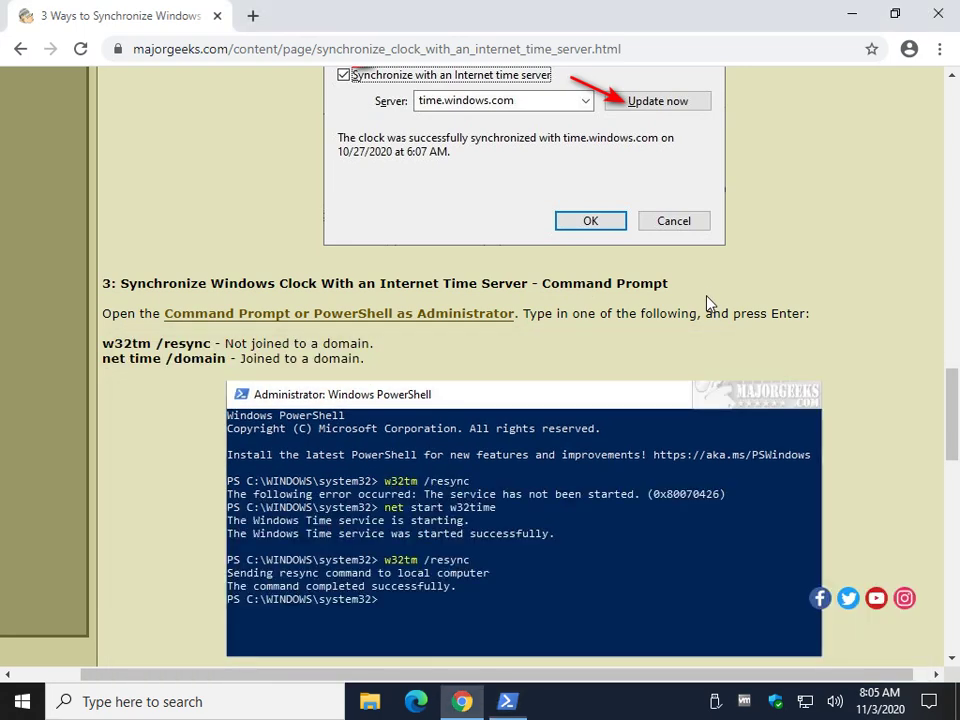
# Copy the w32tm /resync command from the article's section 3 and run it in the administrator PowerShell window.
pyautogui.scroll(-2, 703, 296)
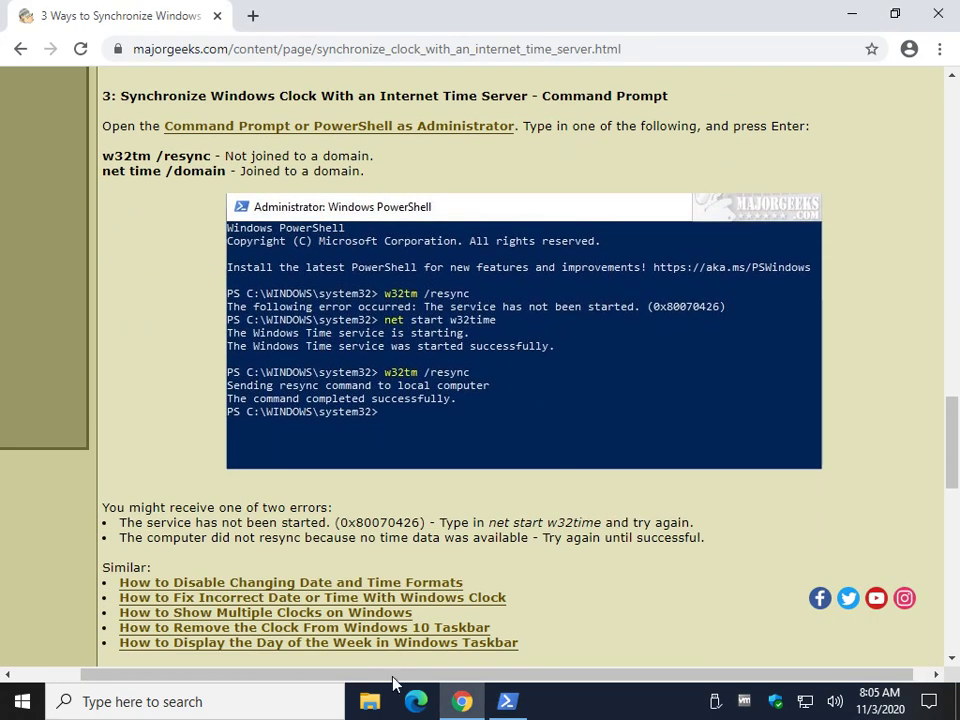
pyautogui.click(507, 701)
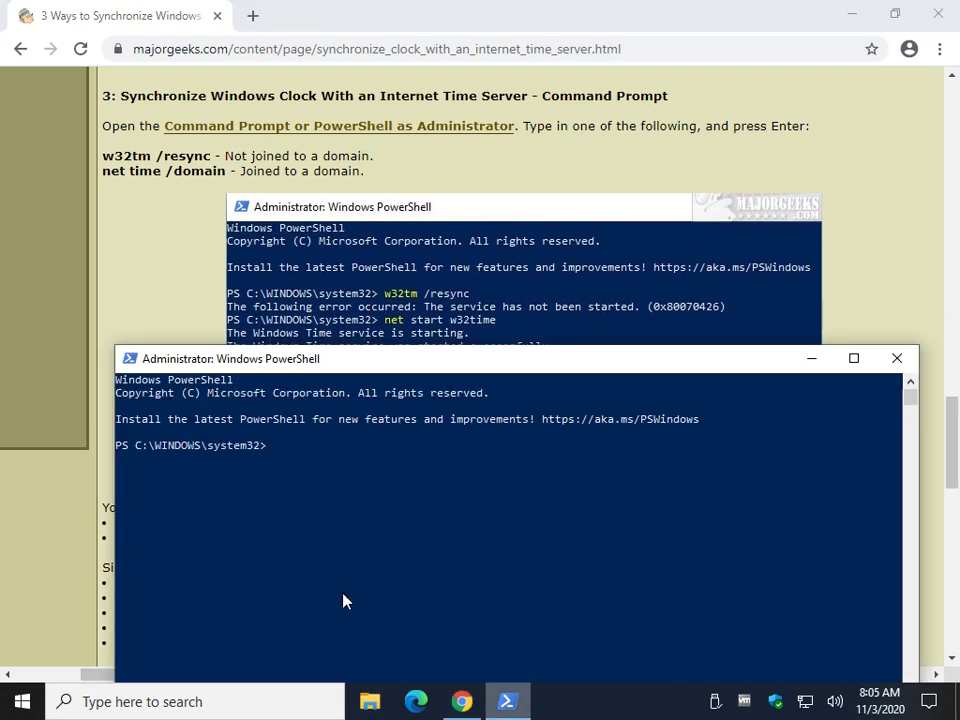
pyautogui.click(103, 160)
pyautogui.moveTo(103, 157); pyautogui.dragTo(211, 156)
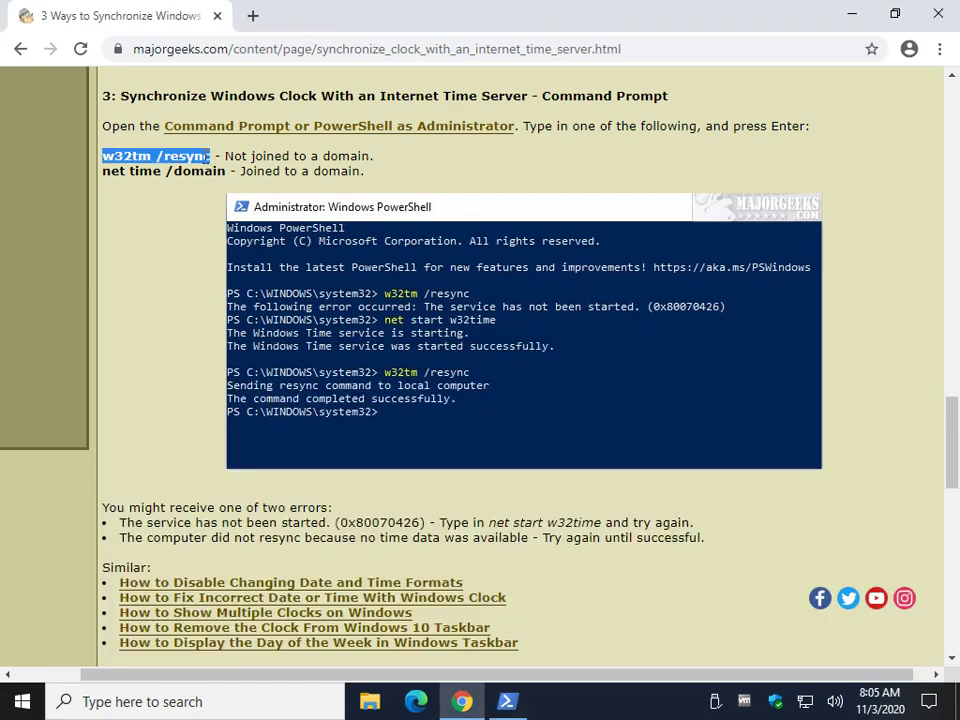
pyautogui.rightClick(207, 157)
pyautogui.click(240, 172)
pyautogui.click(104, 157)
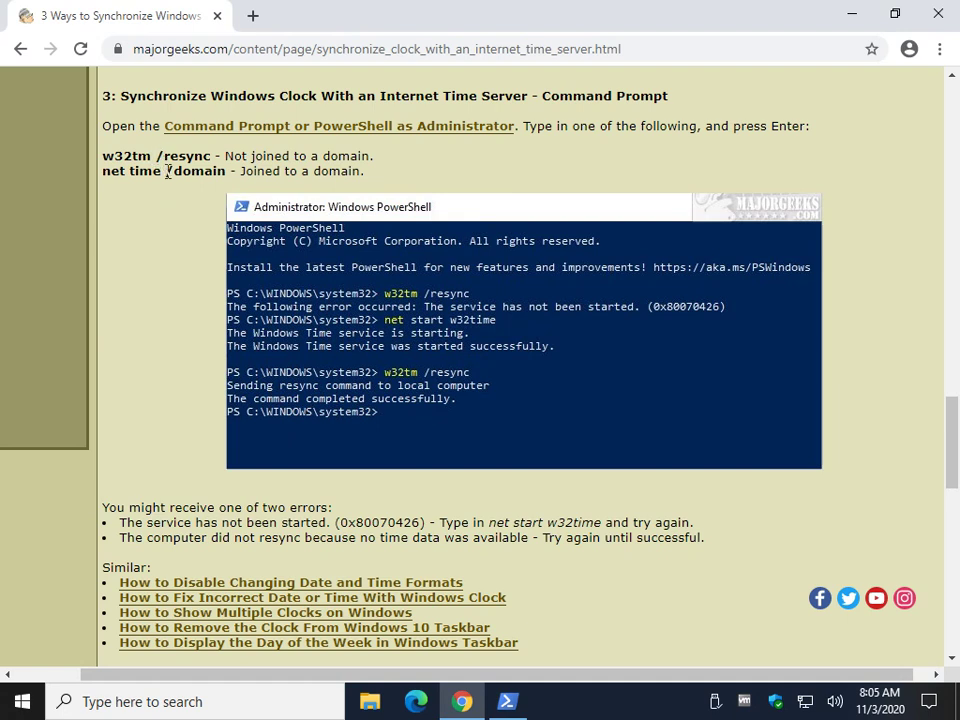
pyautogui.click(505, 701)
pyautogui.rightClick(446, 574)
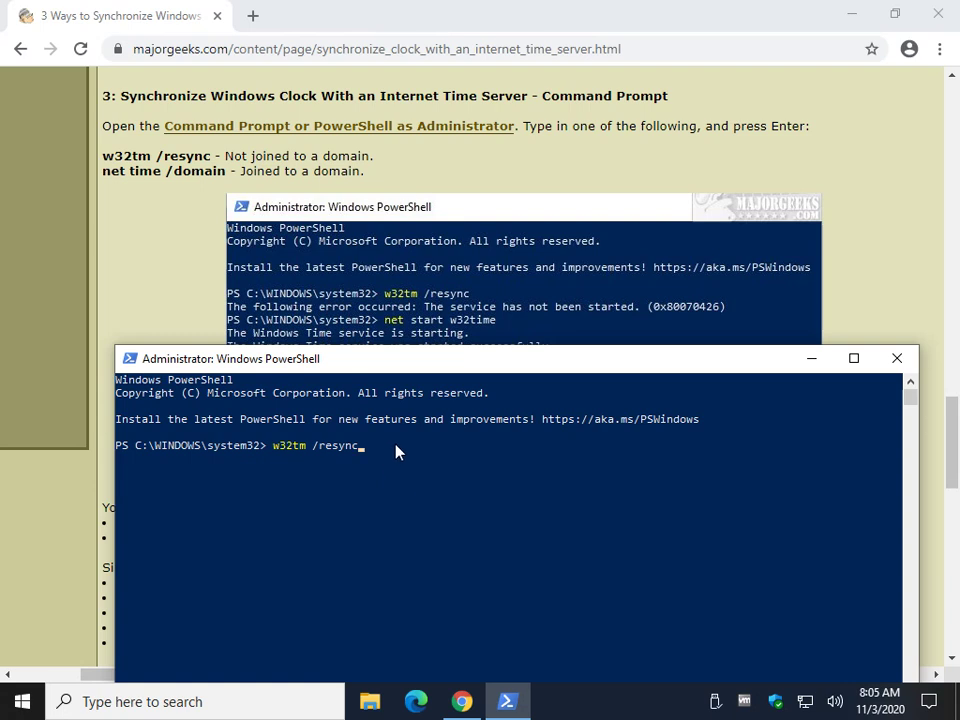
pyautogui.press('Return')
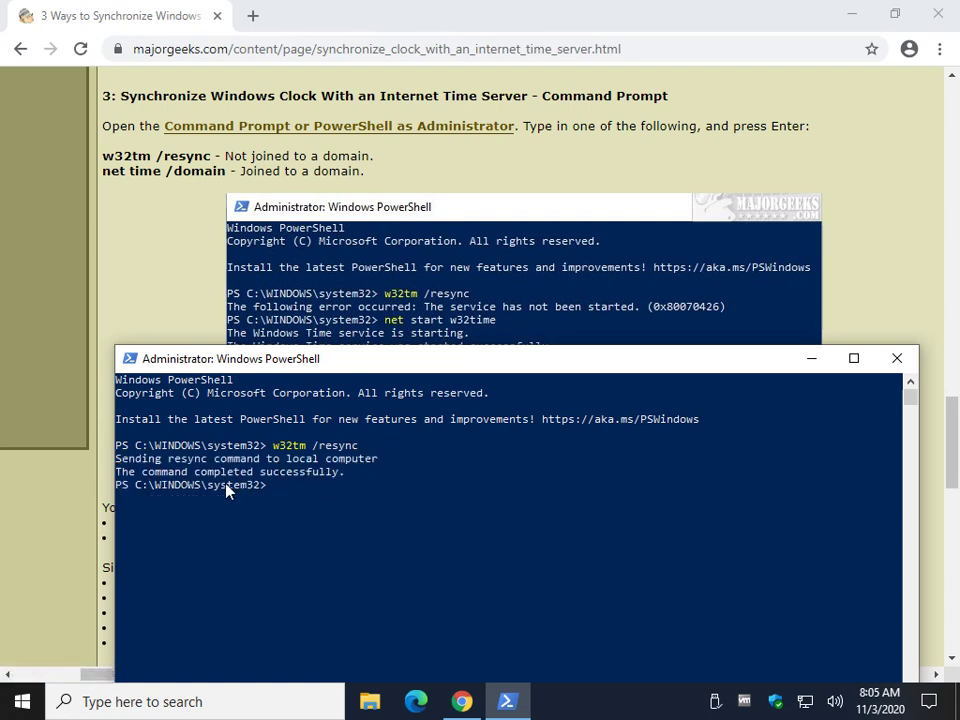
# Copy the net start w32time command from the article's error notes and run it in the administrator PowerShell window.
pyautogui.hotkey('alt', 'F4')
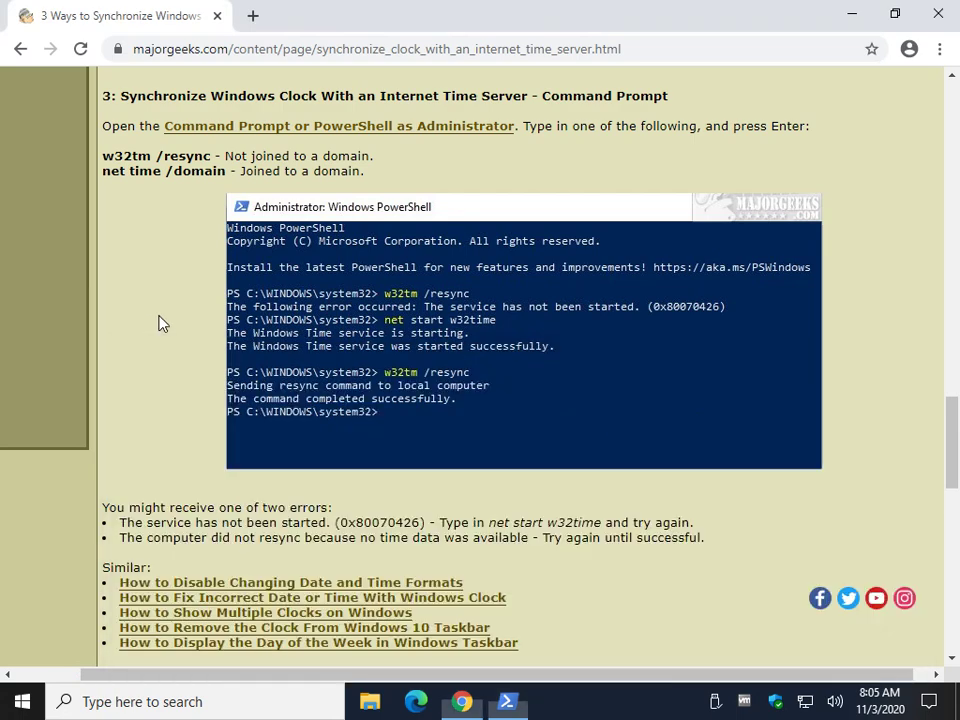
pyautogui.scroll(-2, 158, 323)
pyautogui.scroll(1, 158, 323)
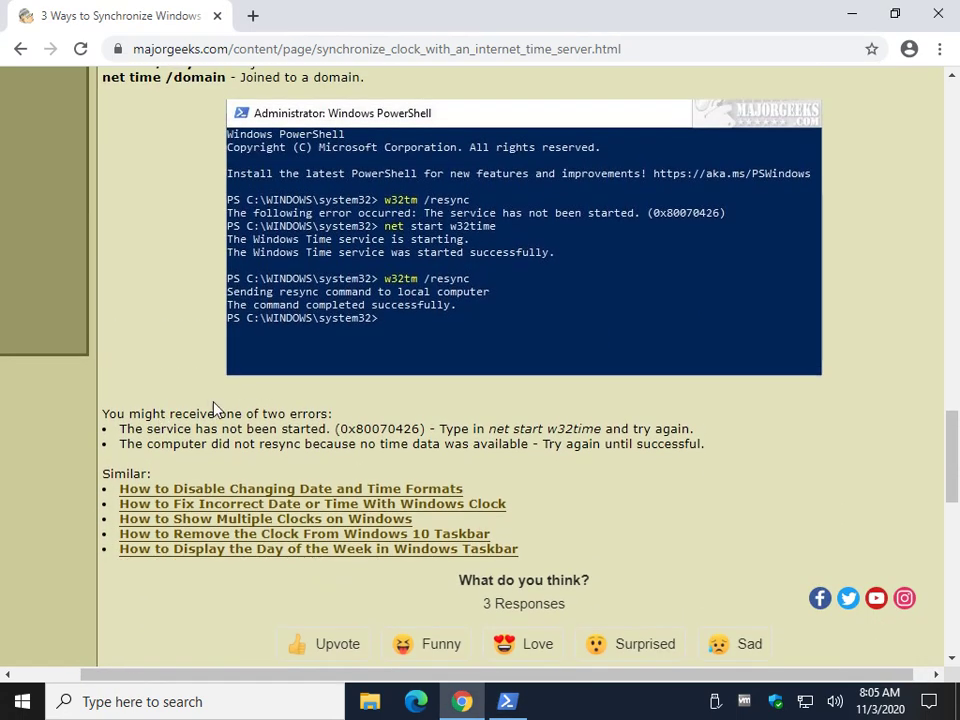
pyautogui.scroll(1, 212, 407)
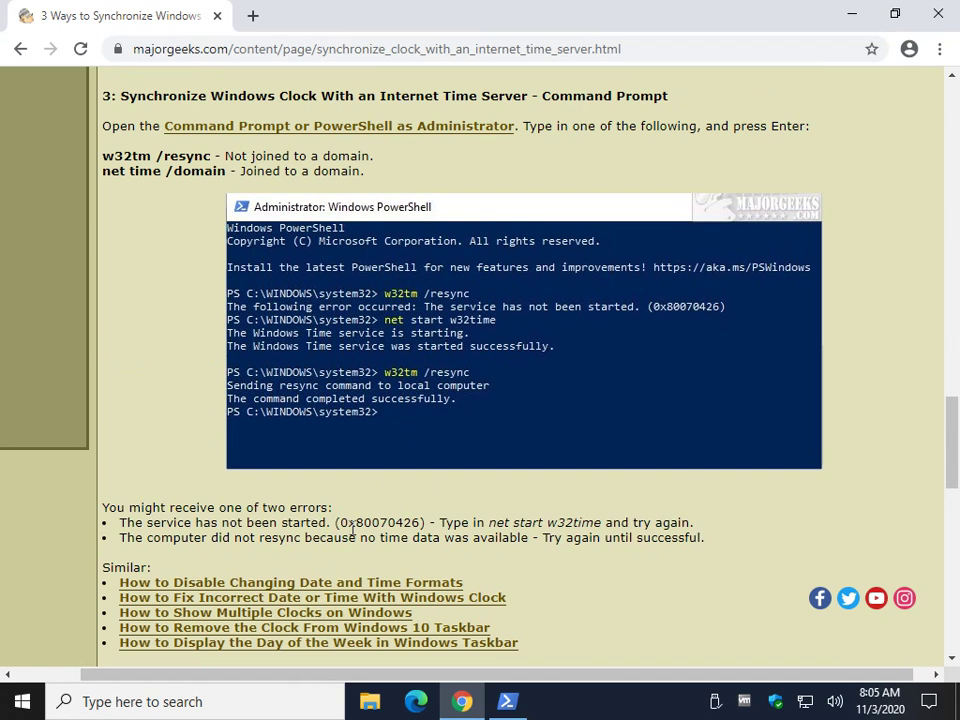
pyautogui.moveTo(489, 526); pyautogui.dragTo(593, 527)
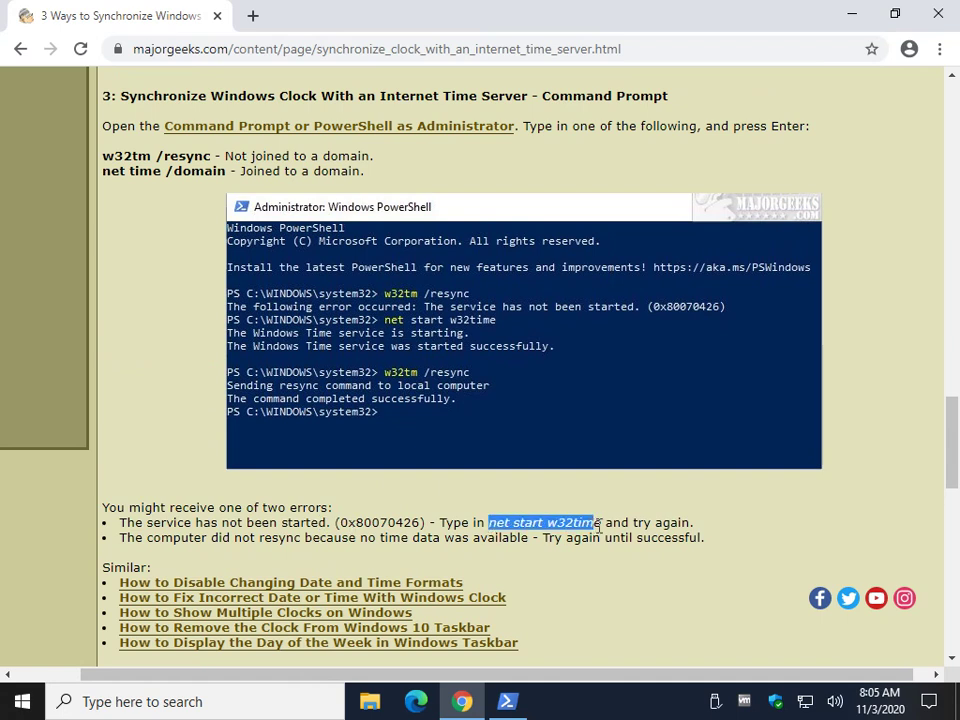
pyautogui.moveTo(598, 524); pyautogui.dragTo(602, 524)
pyautogui.rightClick(607, 527)
pyautogui.click(619, 541)
pyautogui.click(507, 701)
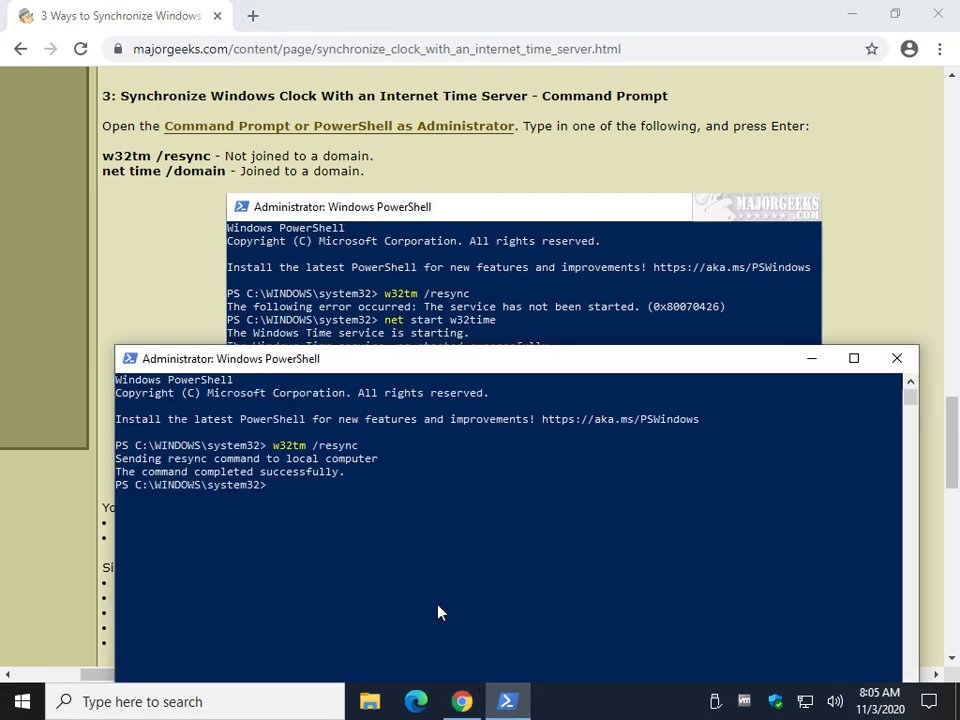
pyautogui.hotkey('ctrl', 'v')
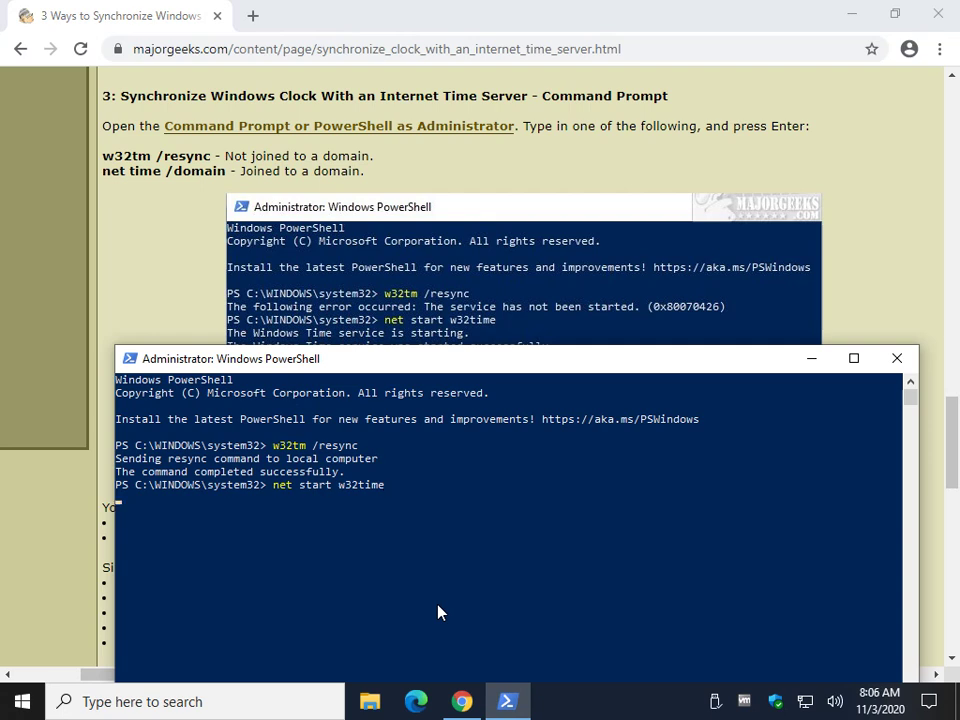
pyautogui.press('Return')
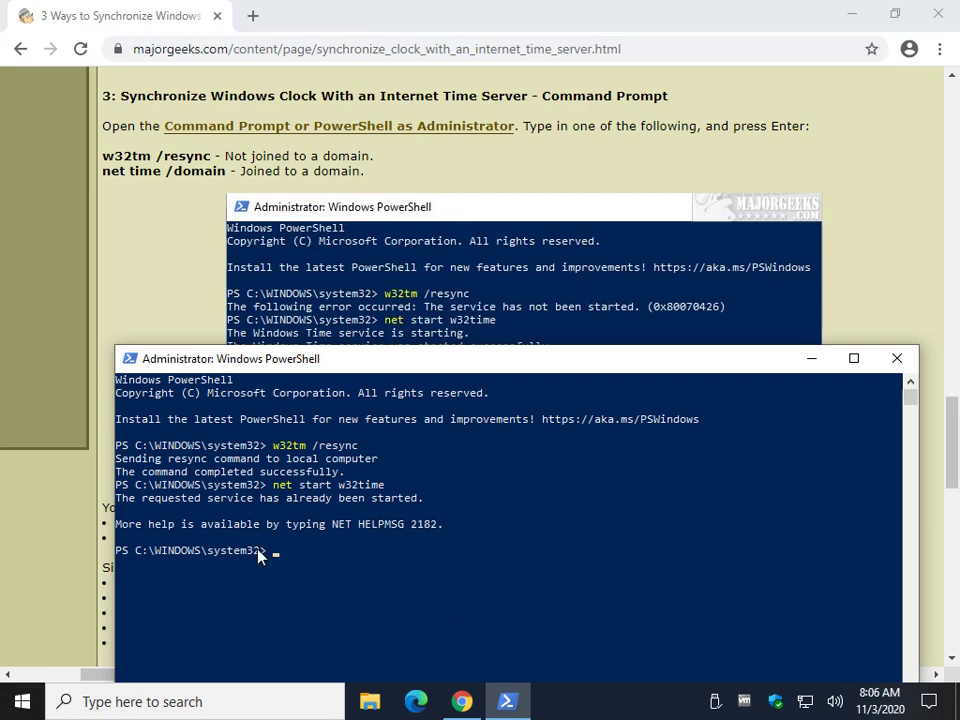
# Check the article's note on unavailable time data, and run its w32tm /resync command twice more in PowerShell.
pyautogui.click(191, 326)
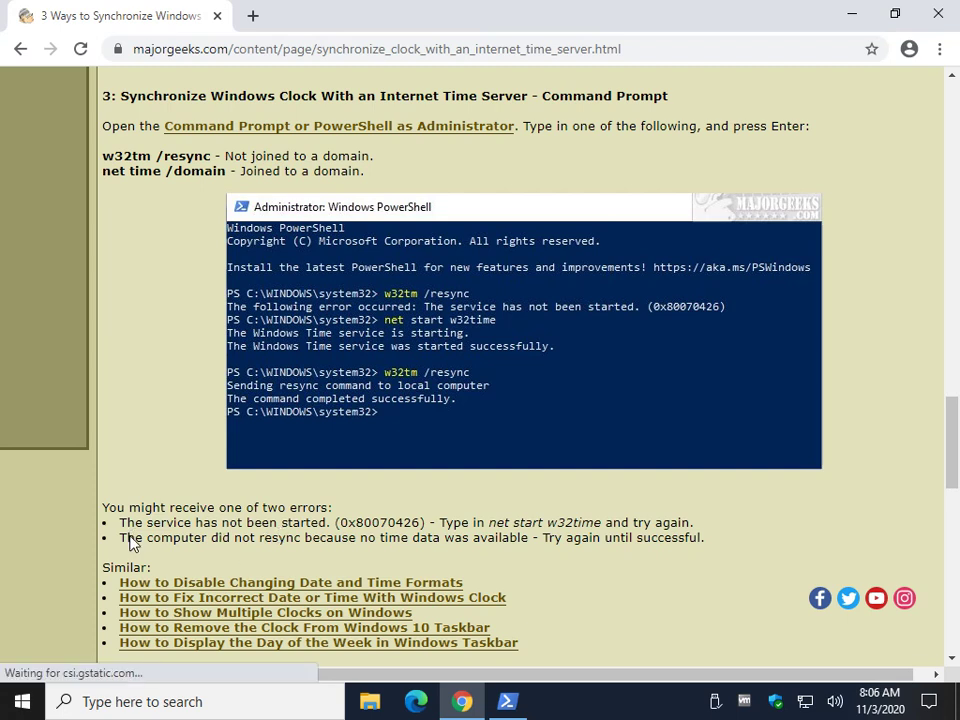
pyautogui.moveTo(122, 540); pyautogui.dragTo(532, 541)
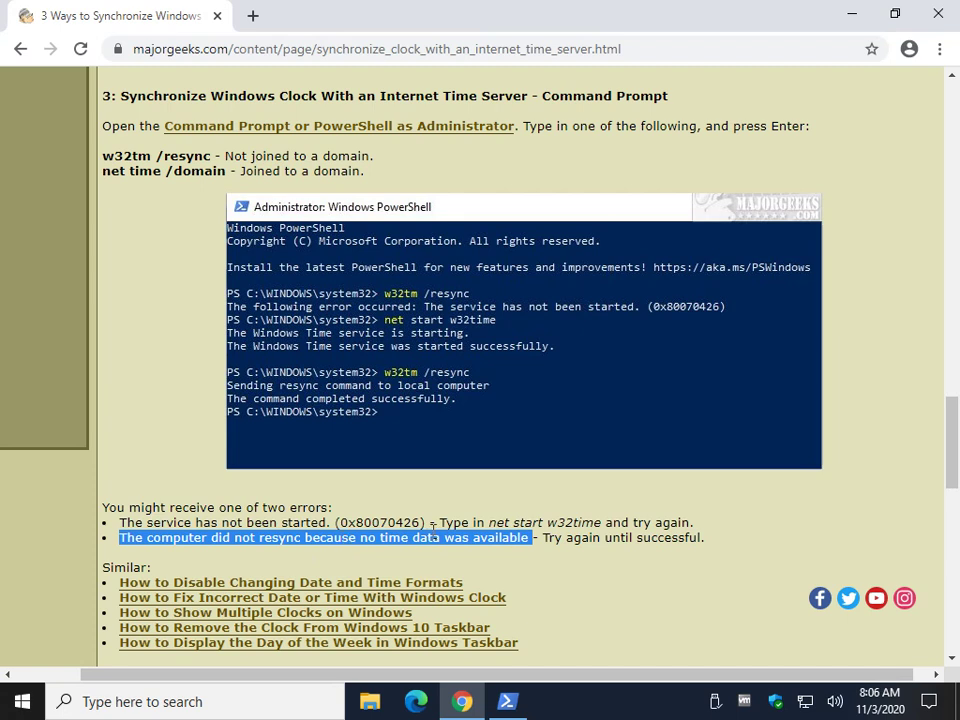
pyautogui.click(527, 505)
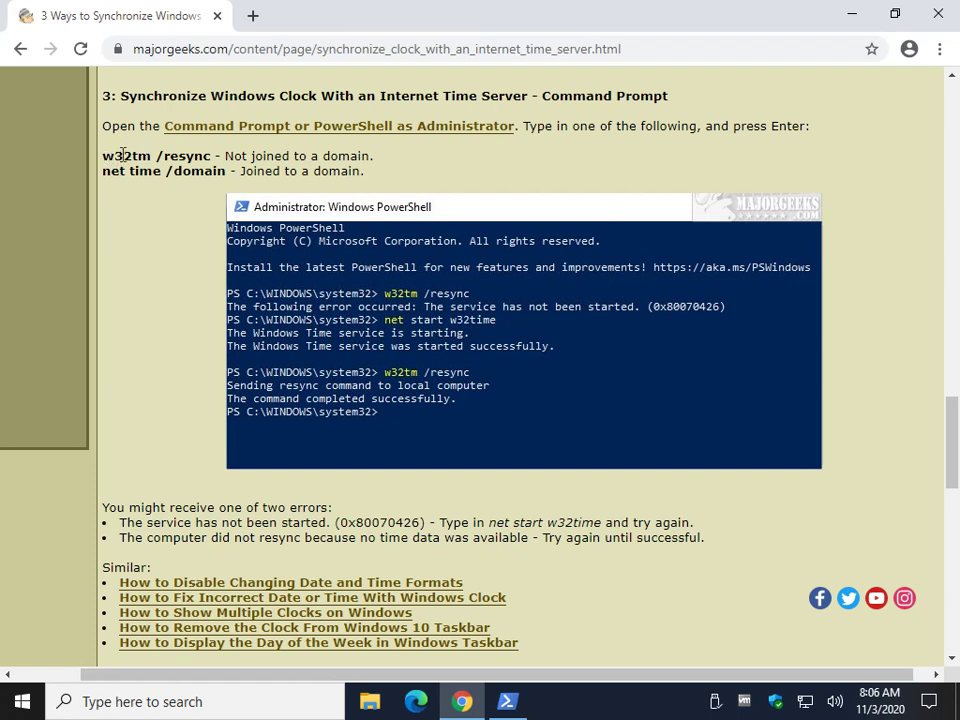
pyautogui.moveTo(103, 156); pyautogui.dragTo(212, 153)
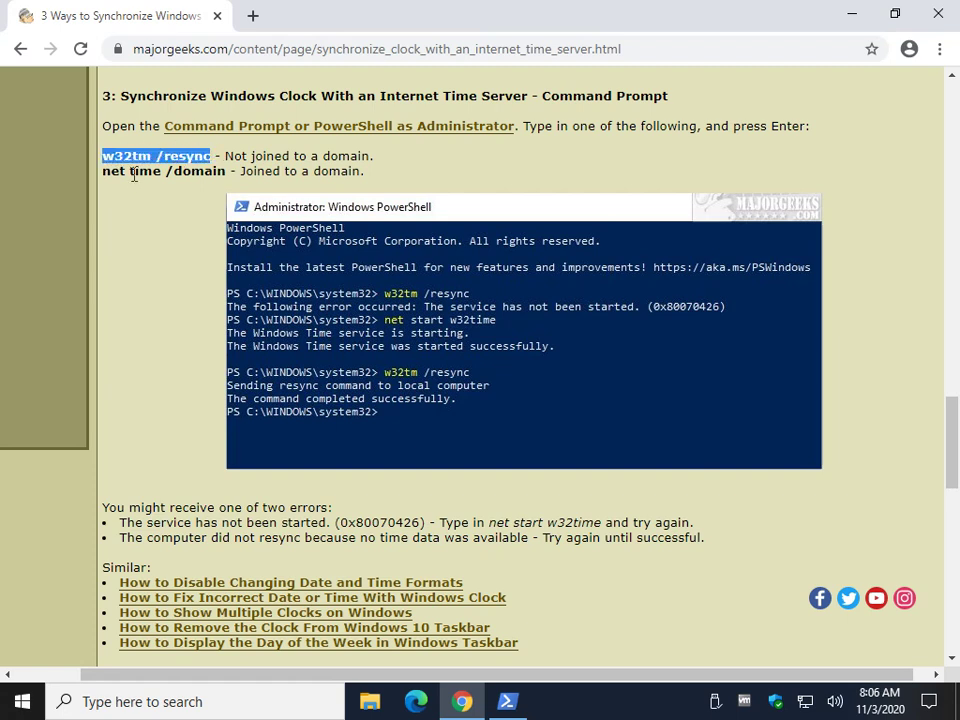
pyautogui.rightClick(188, 170)
pyautogui.click(215, 177)
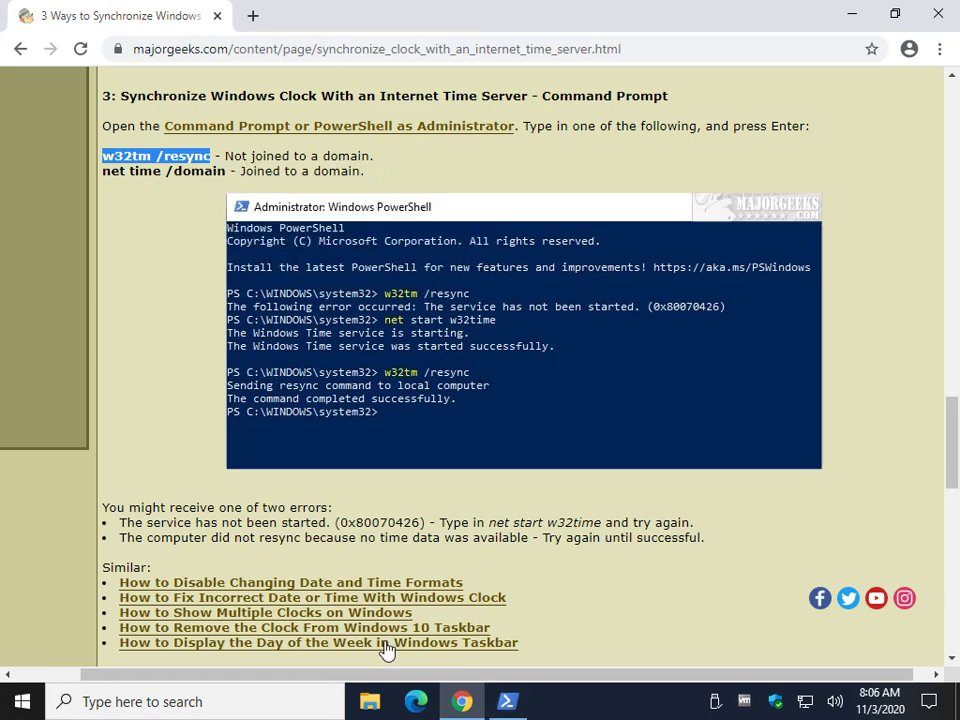
pyautogui.click(507, 701)
pyautogui.hotkey('ctrl', 'v')
pyautogui.press('Return')
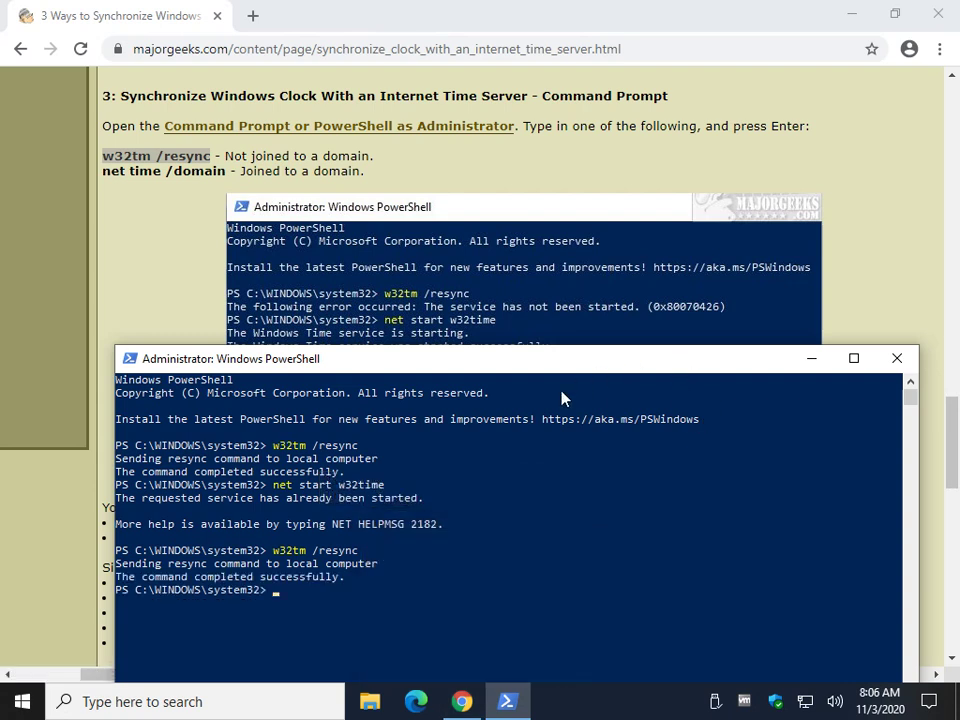
pyautogui.hotkey('ctrl', 'v')
pyautogui.press('Return')
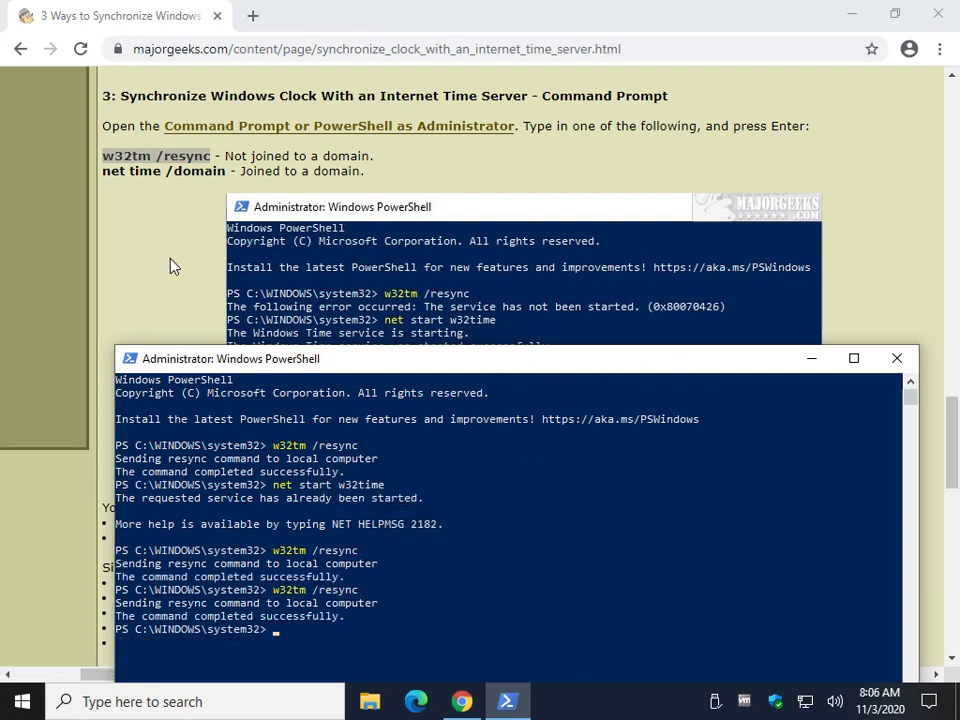
# Close the PowerShell window and return to the beginning of the clock synchronization article.
pyautogui.click(897, 360)
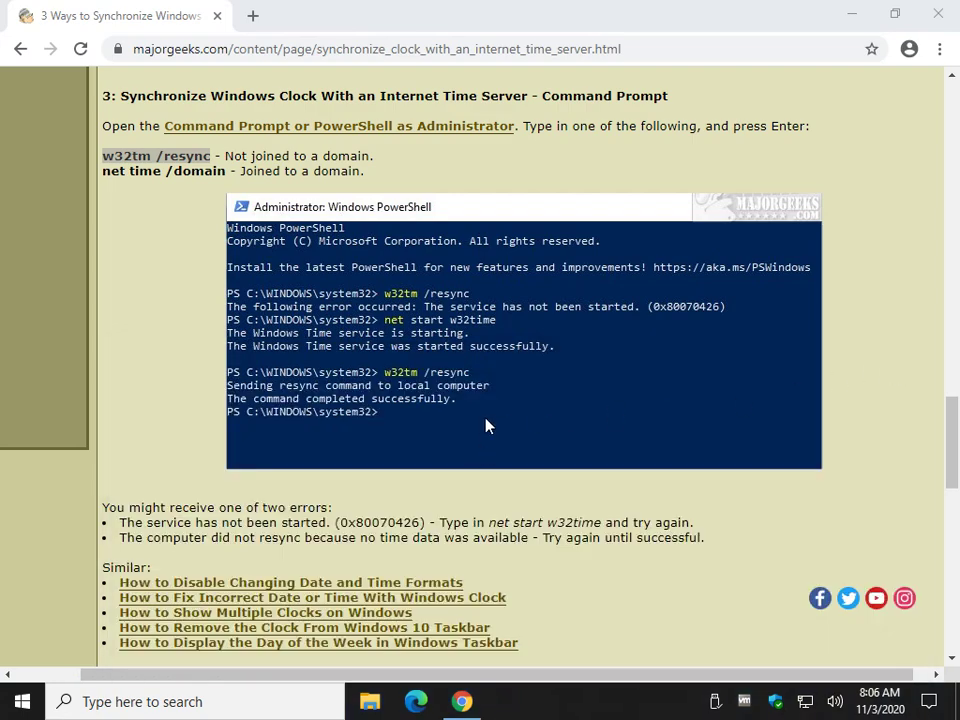
pyautogui.scroll(5, 486, 426)
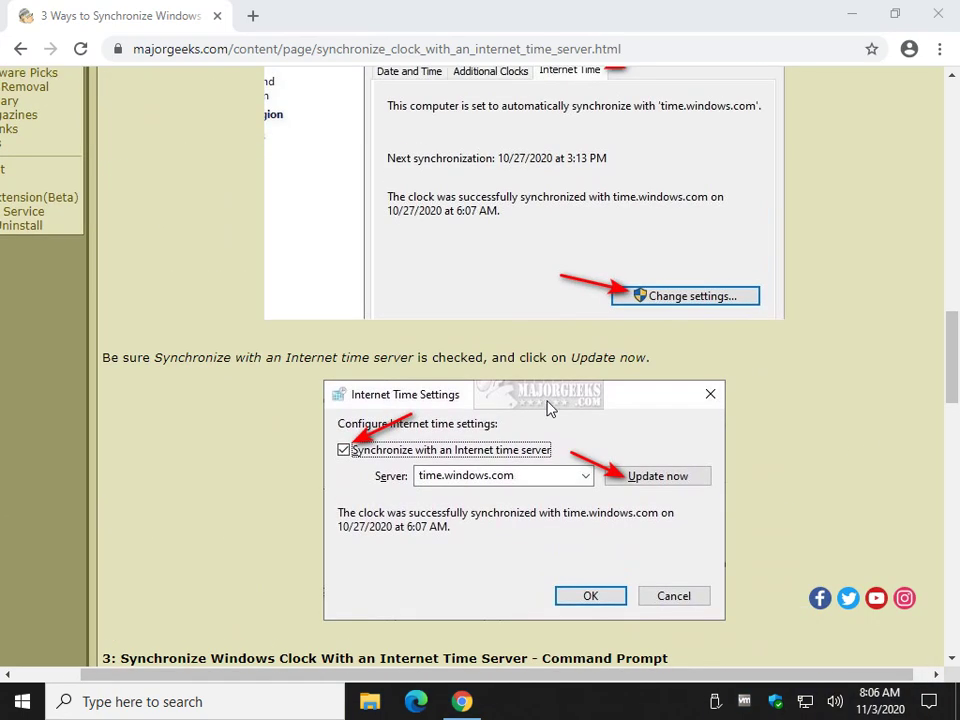
pyautogui.scroll(5, 548, 408)
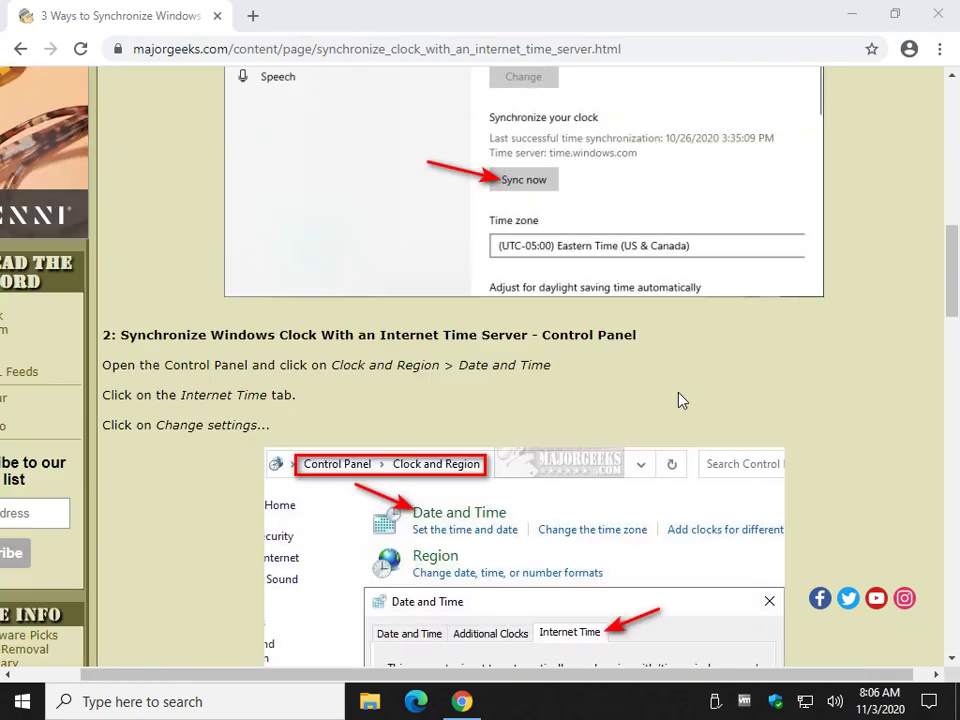
pyautogui.scroll(10, 678, 400)
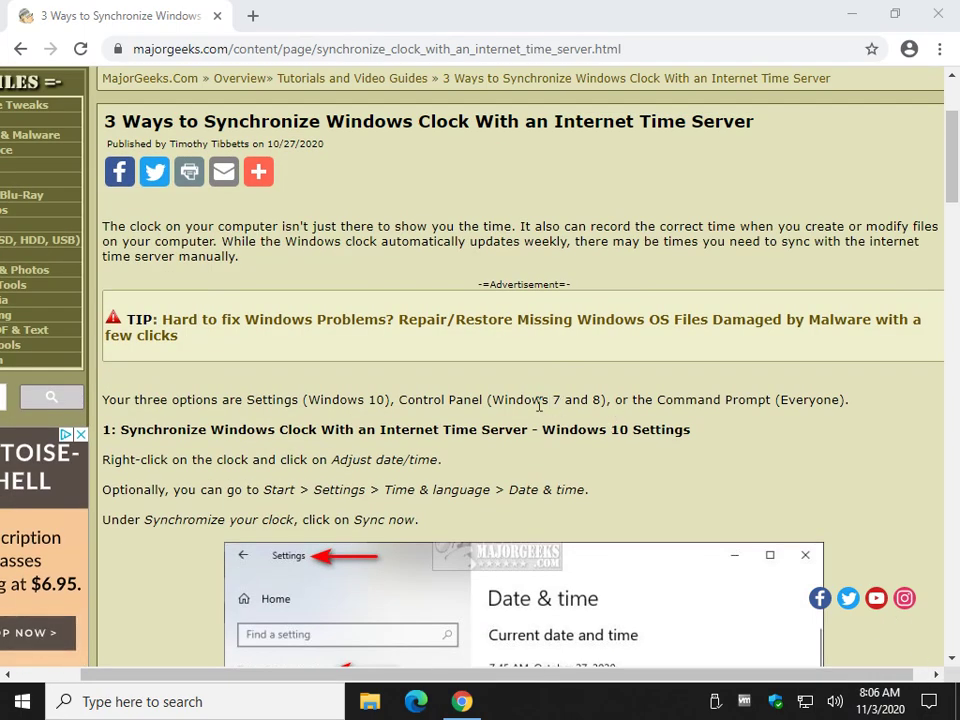